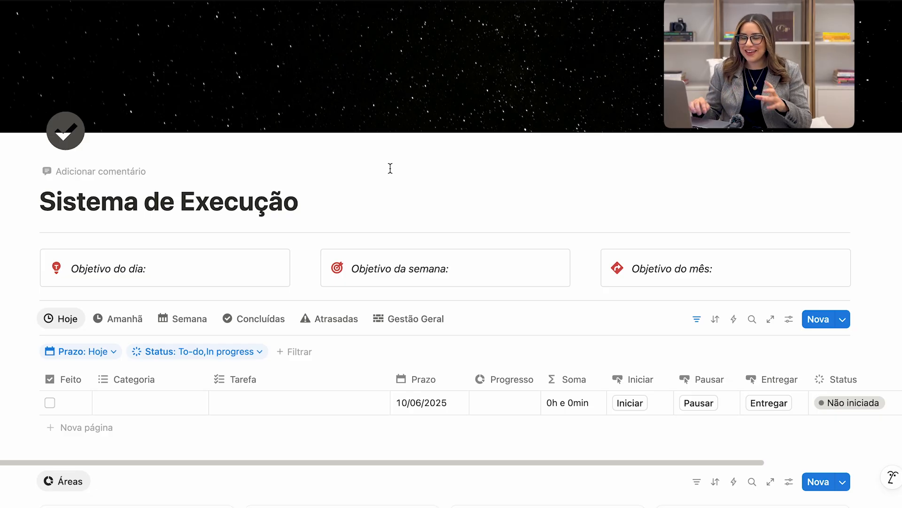
Examine the day, week and month objective boxes on Sistema de Execução and the Gestão links on the Gestora de mim page.
scroll(362, 254, down, 2)
click(191, 204)
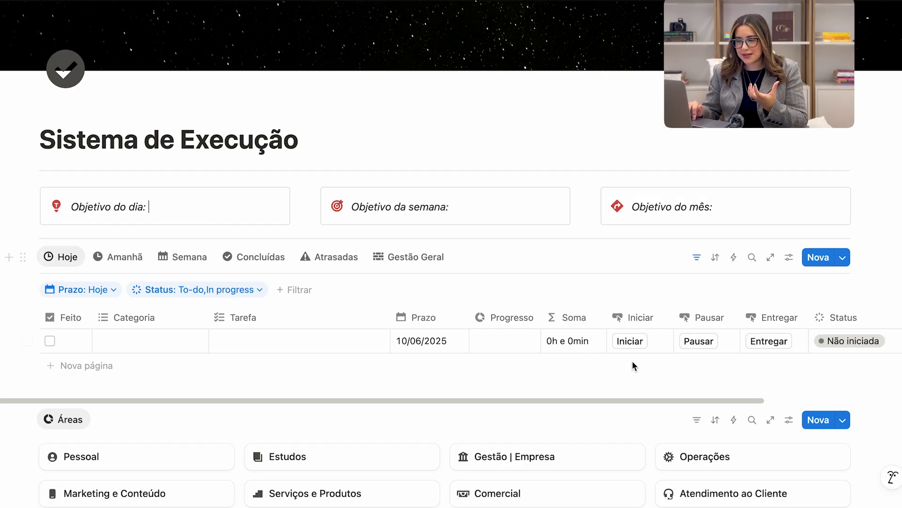
click(502, 213)
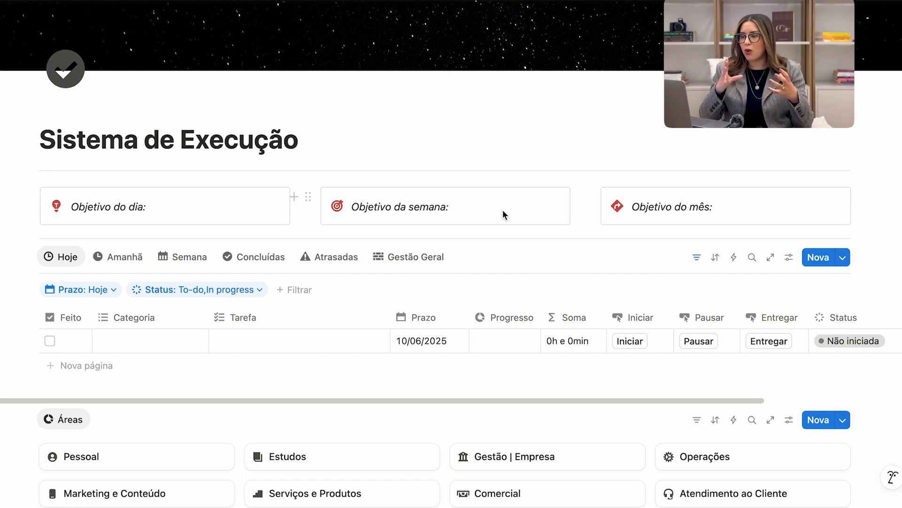
click(729, 214)
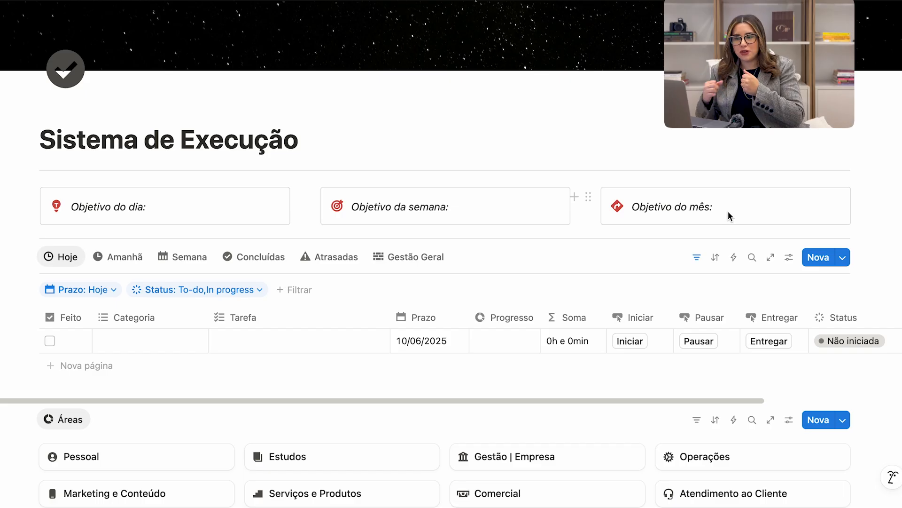
key(super+bracketleft)
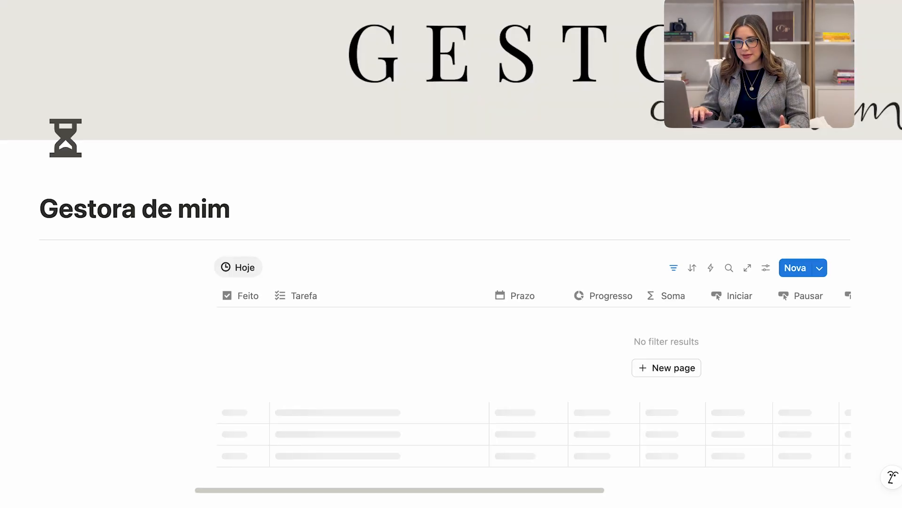
scroll(200, 253, down, 5)
scroll(201, 249, down, 1)
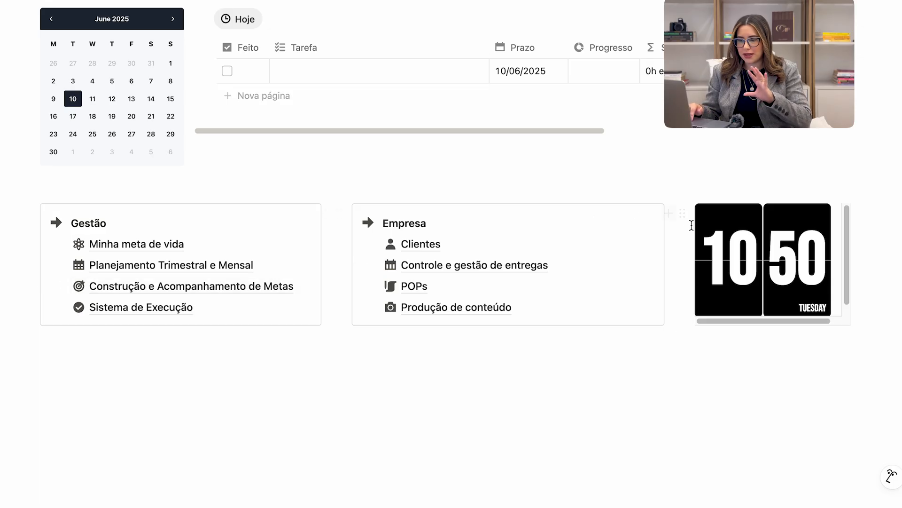
mouse_move(174, 265)
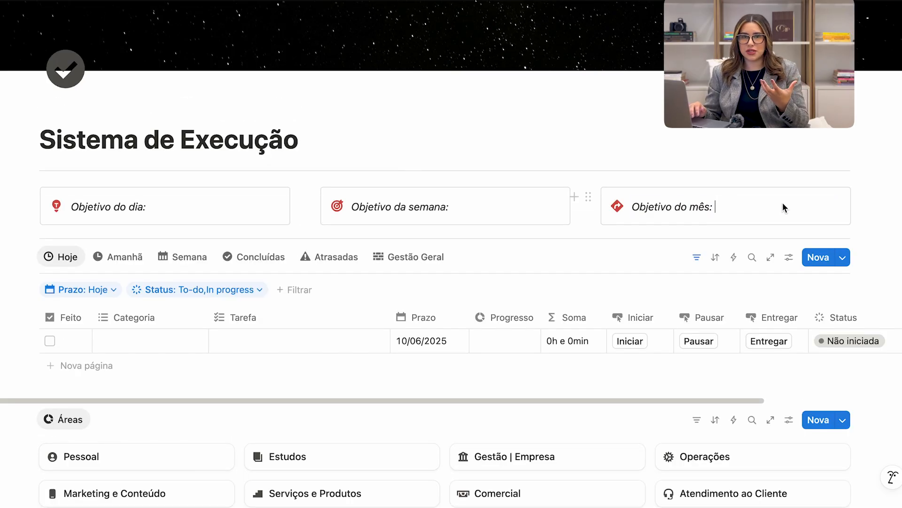
scroll(783, 203, down, 1)
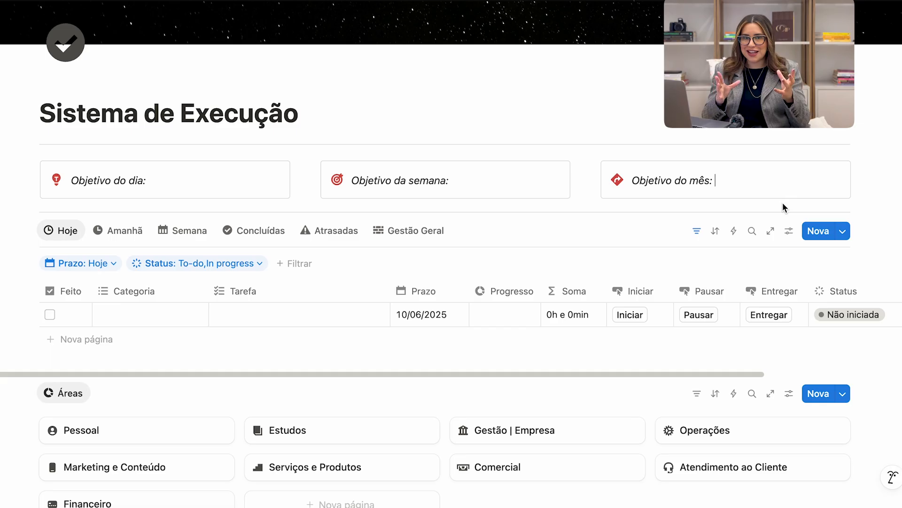
click(497, 182)
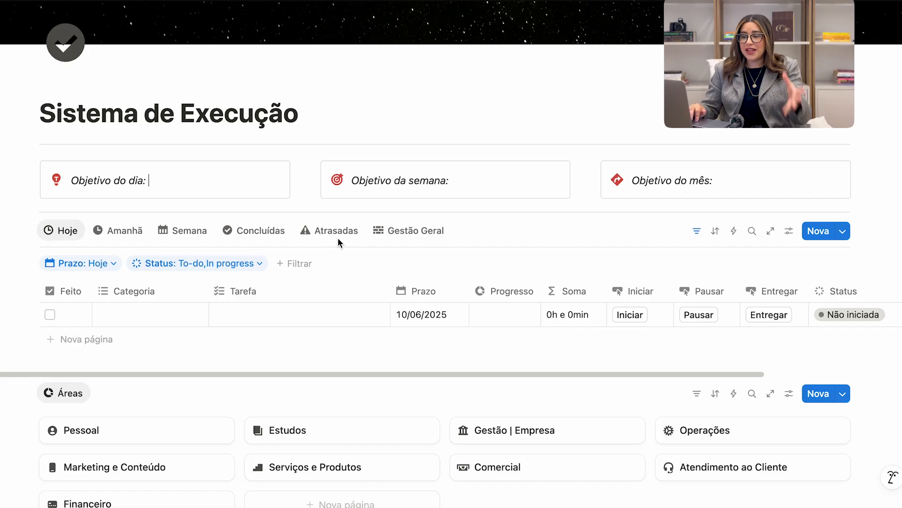
scroll(244, 303, down, 3)
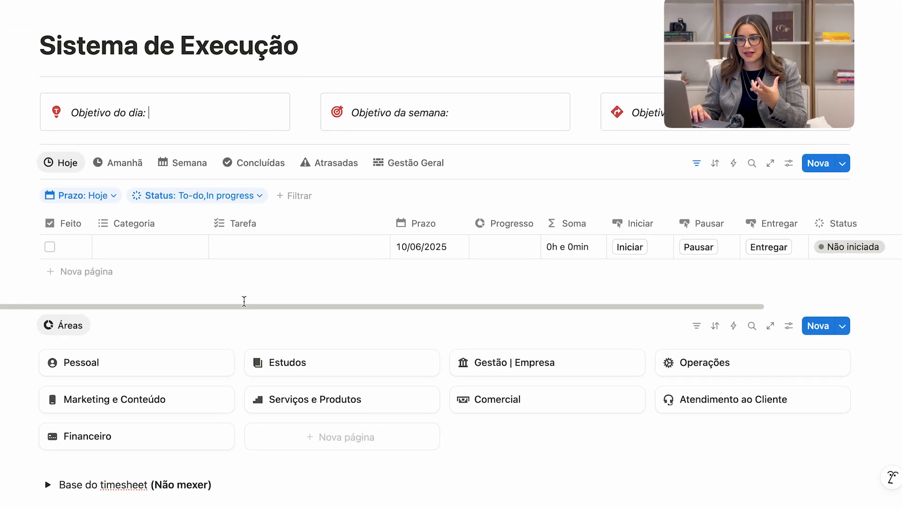
Add two blank tasks to the Hoje view of the task table.
click(94, 271)
click(84, 296)
key(Escape)
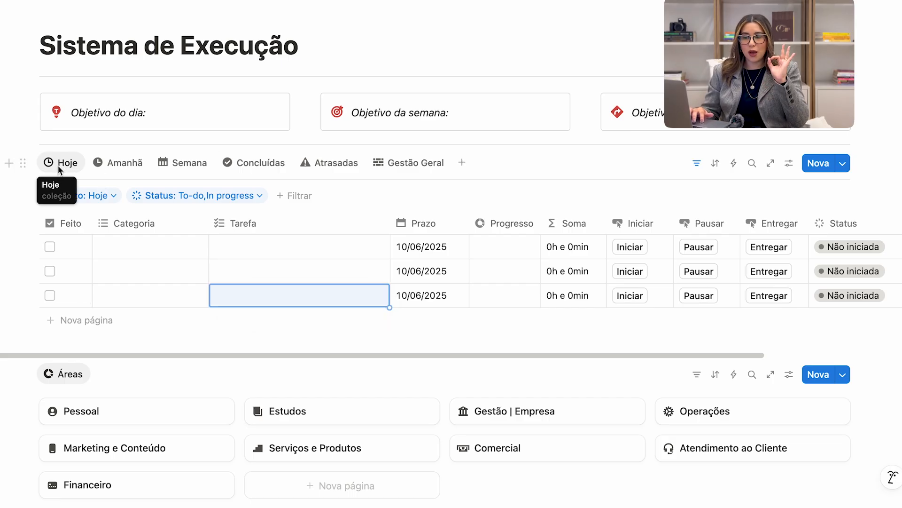
Look through the Amanhã, Semana, Concluídas, Atrasadas and Gestão Geral views of the task table, finishing on Hoje.
drag(70, 244, 549, 301)
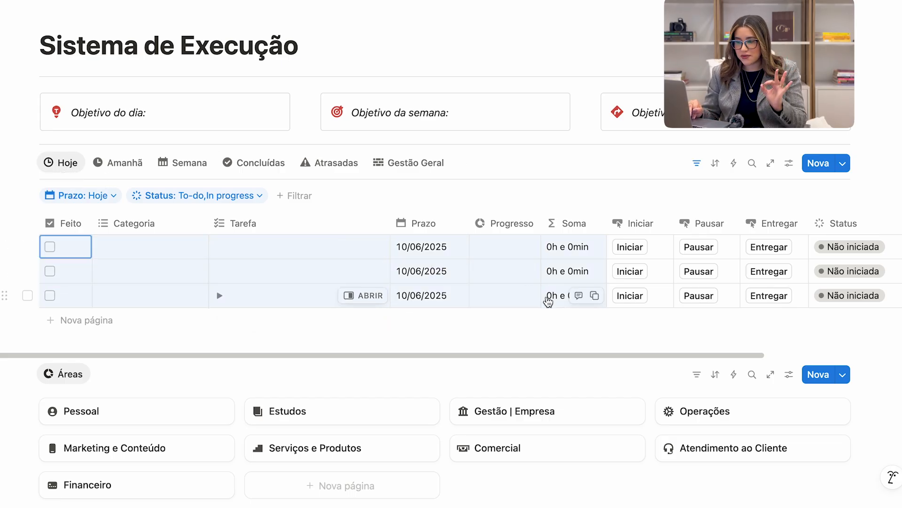
click(117, 163)
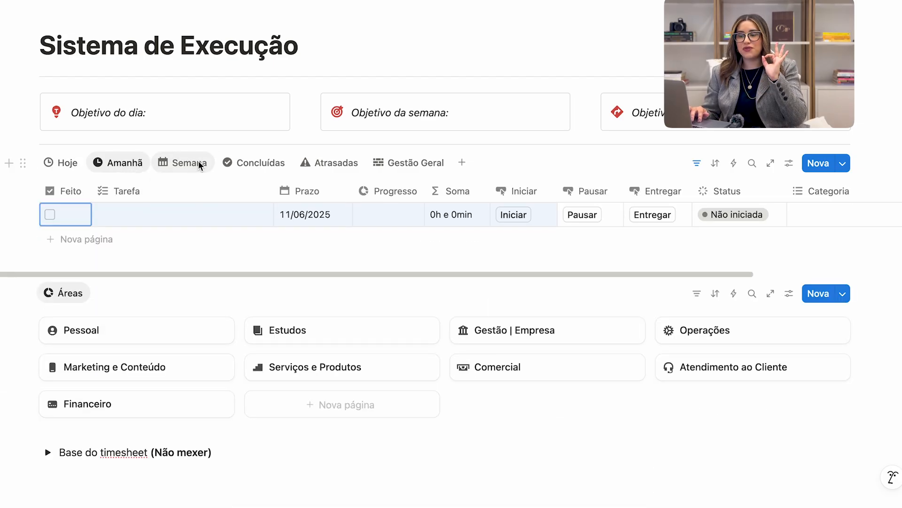
click(199, 161)
click(259, 165)
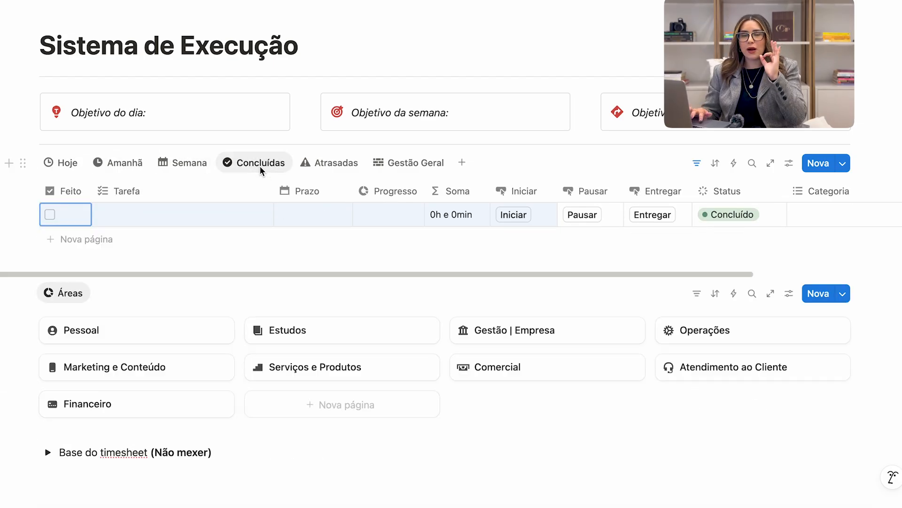
click(332, 164)
click(426, 168)
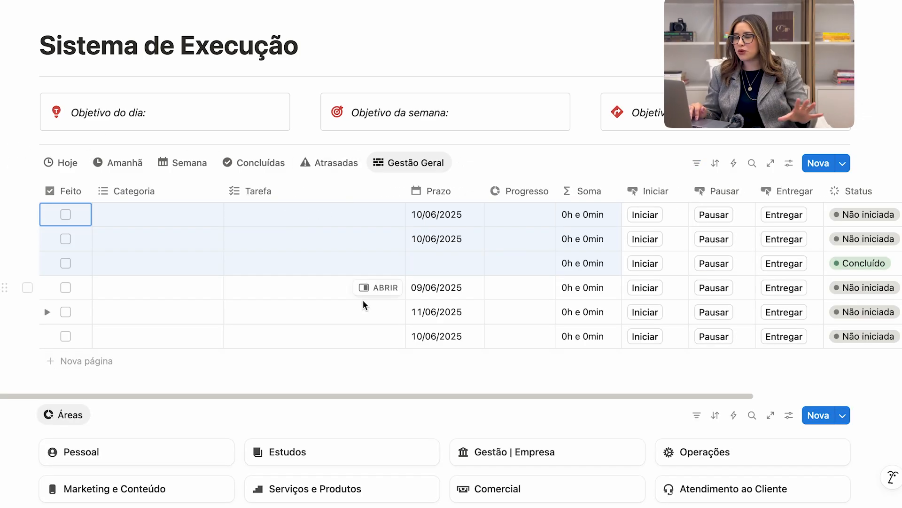
click(61, 163)
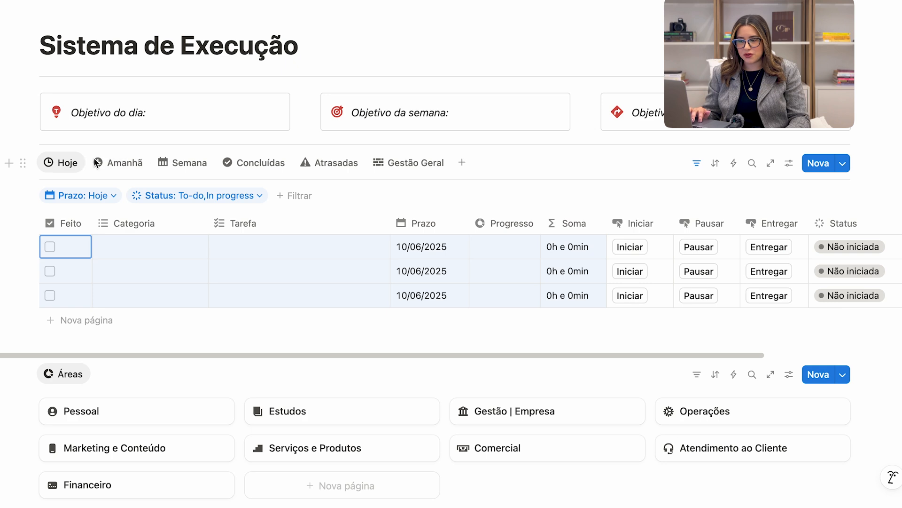
Review the weekly objective box alongside the Semana view's tasks and deadlines, and check the deadlines in the Hoje view.
click(520, 121)
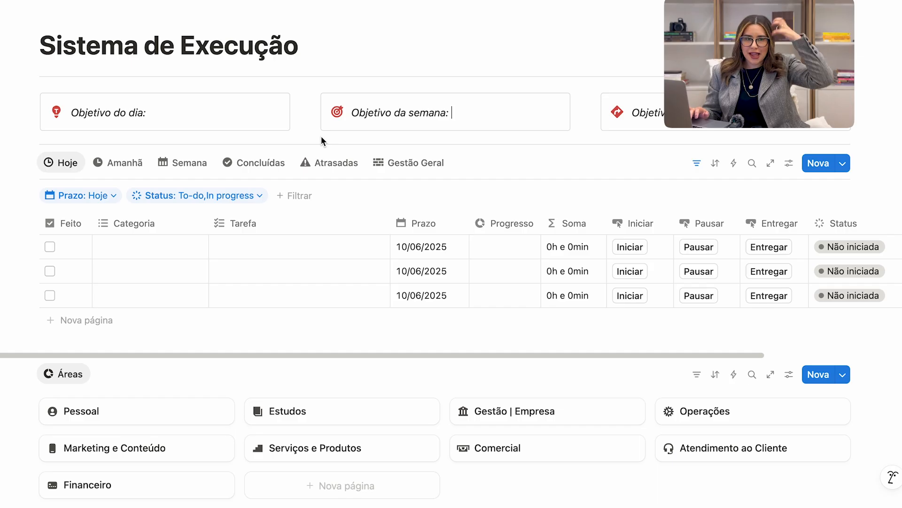
click(186, 161)
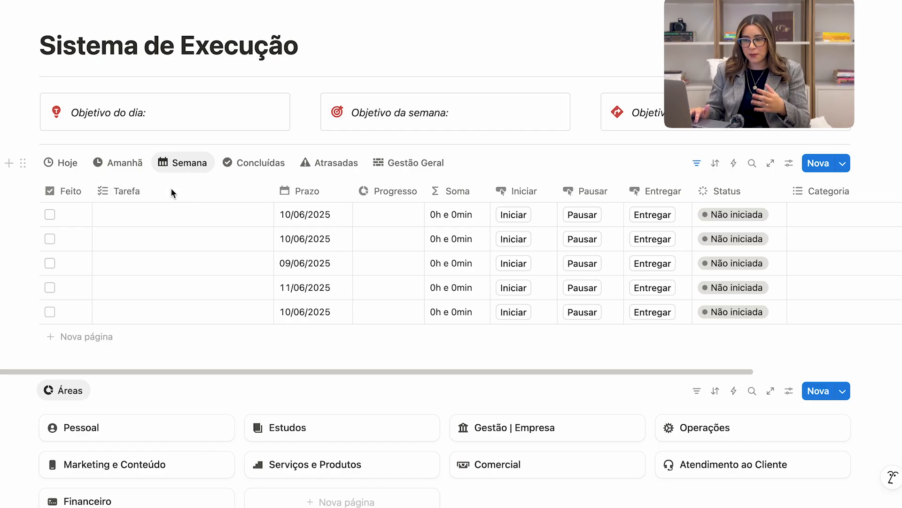
drag(173, 210, 179, 314)
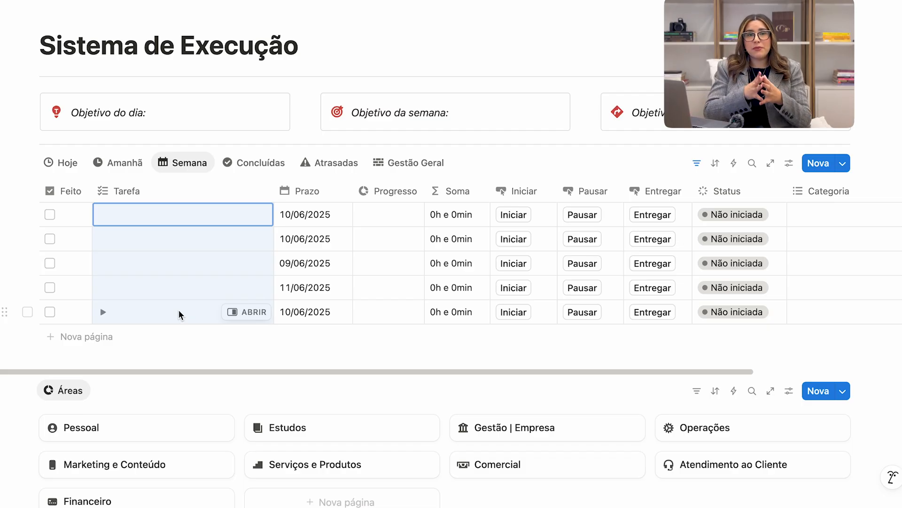
click(511, 118)
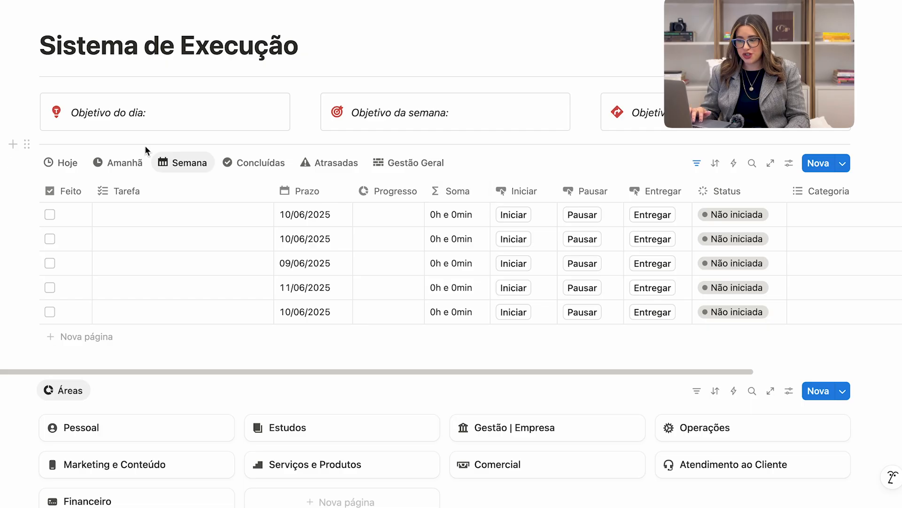
drag(296, 211, 292, 323)
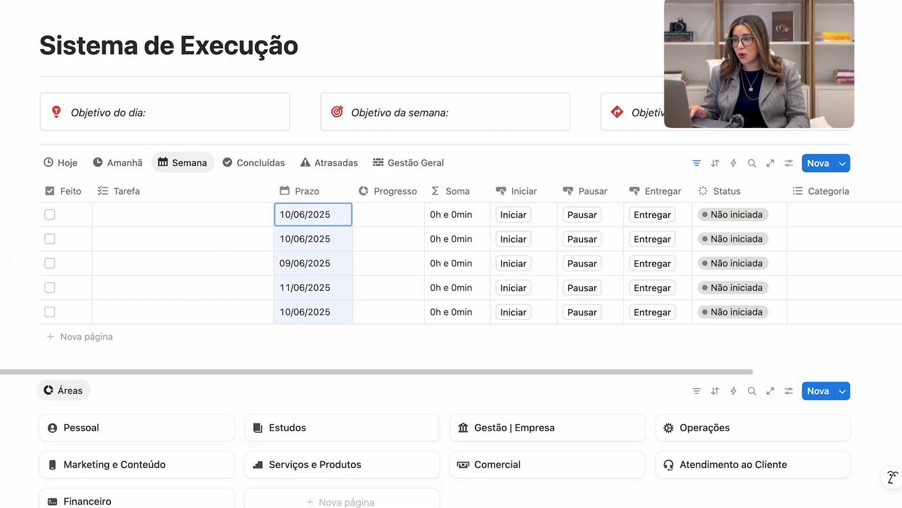
click(66, 163)
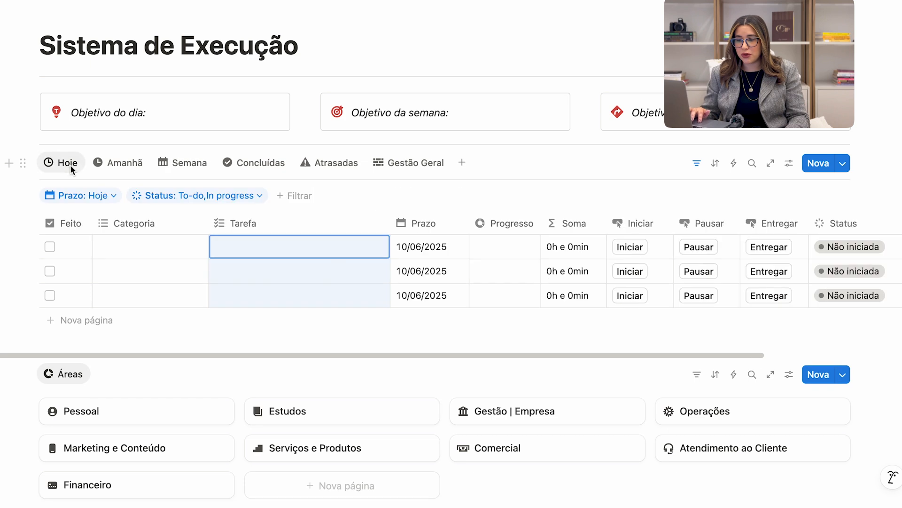
drag(427, 247, 427, 299)
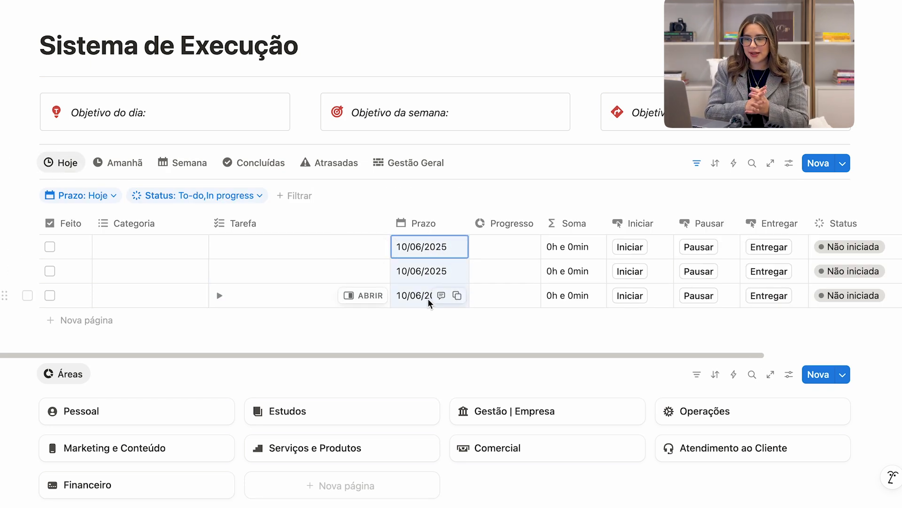
Fill in the day's objective with "Prospectar 10 clientes e realizar 1 venda.".
click(149, 112)
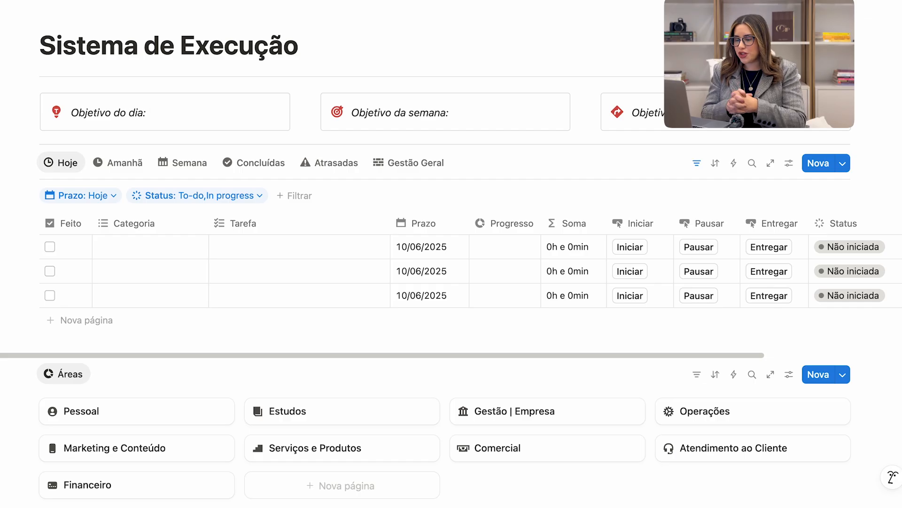
text(Prospe)
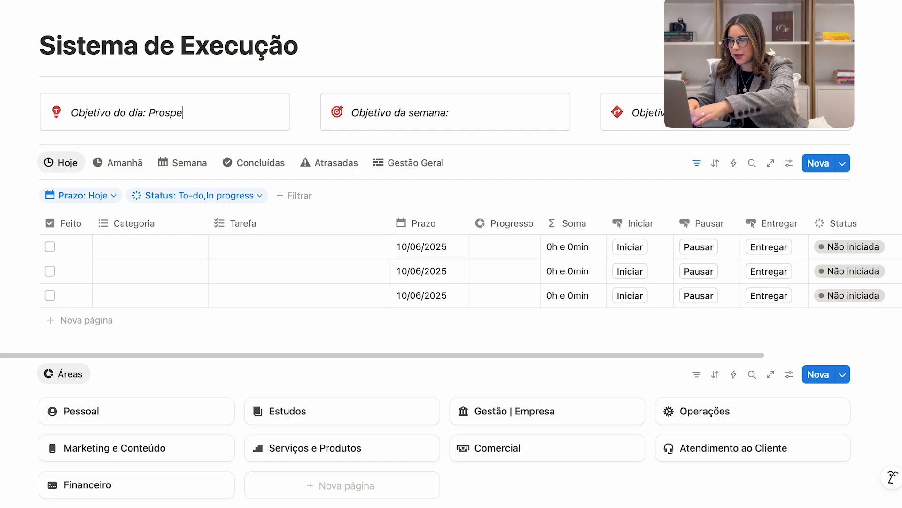
text(ctar 10 clie)
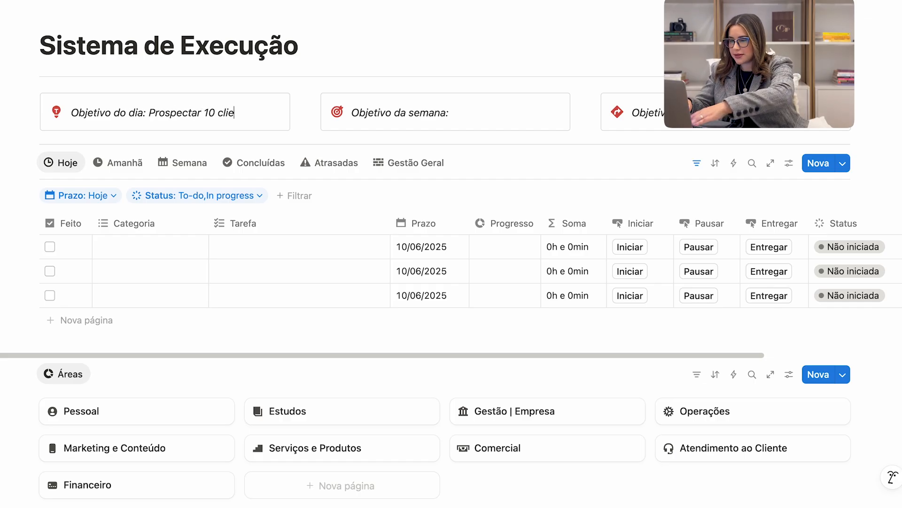
text(ntes e reali)
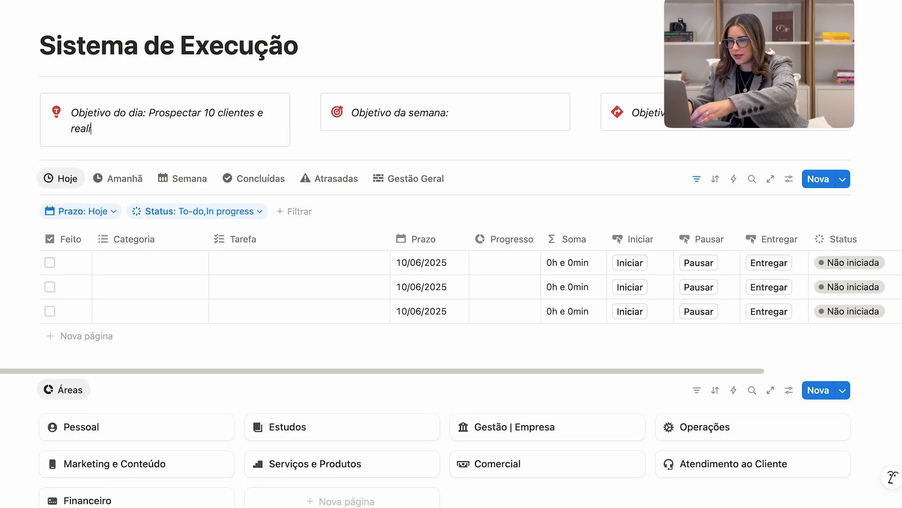
text(zar 1 ve)
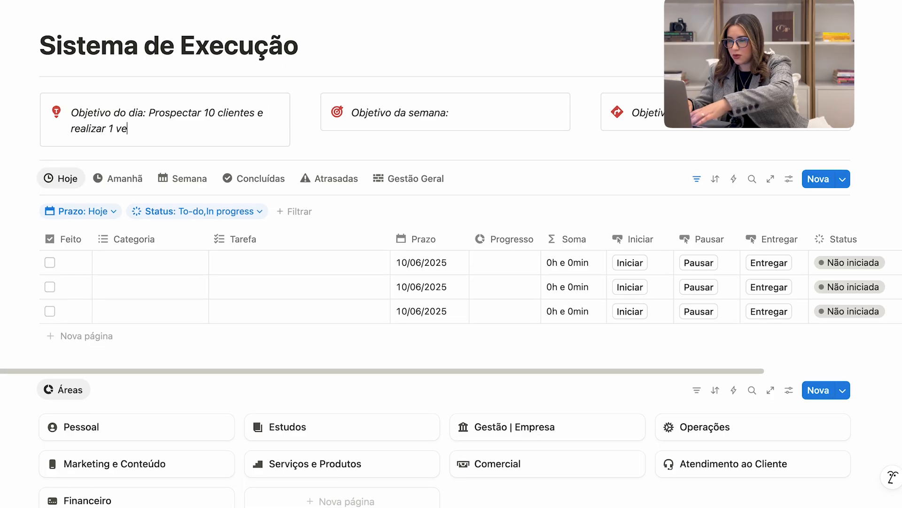
text(nda.)
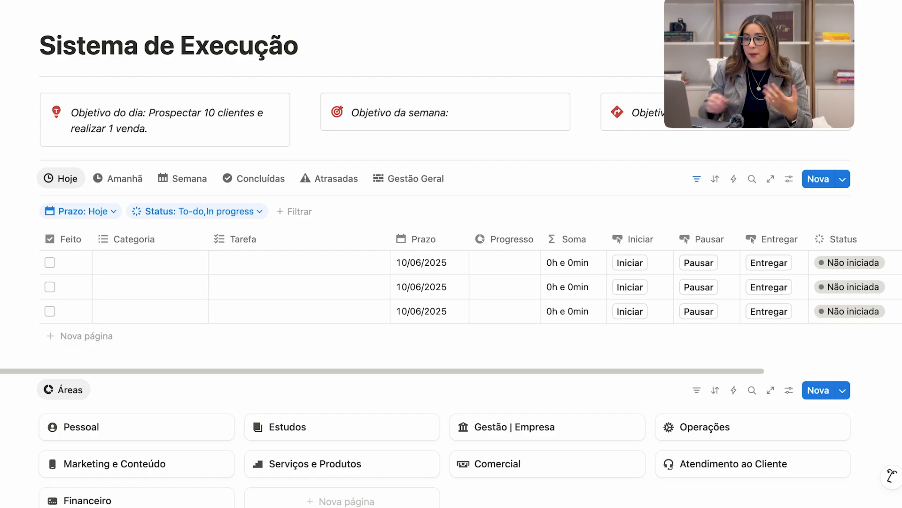
Name the first task in the Hoje view "Entrar em contato com todas as pessoas que aplicaram no meu formulário".
click(321, 261)
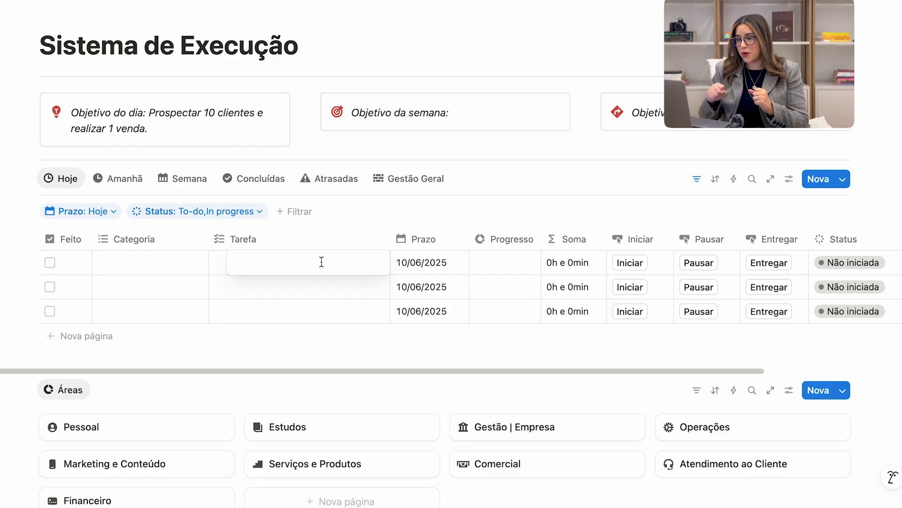
text(Ent)
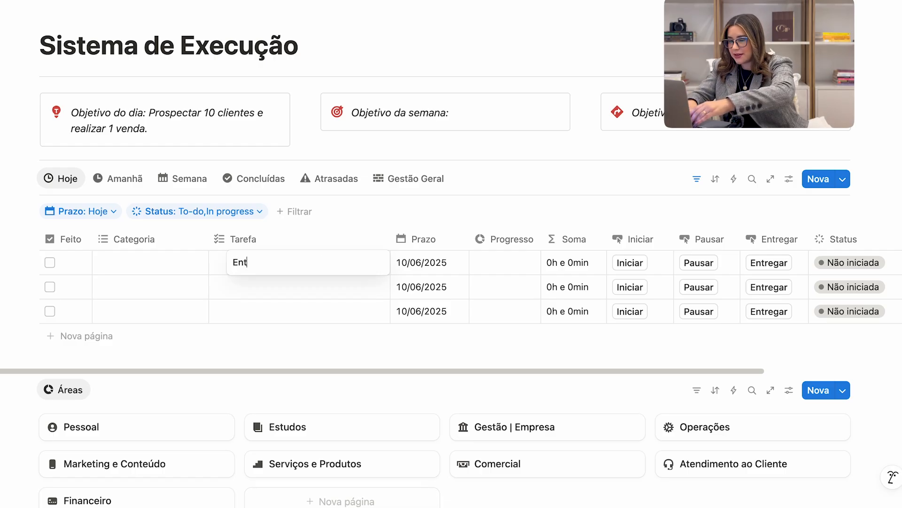
text(rar em contato c)
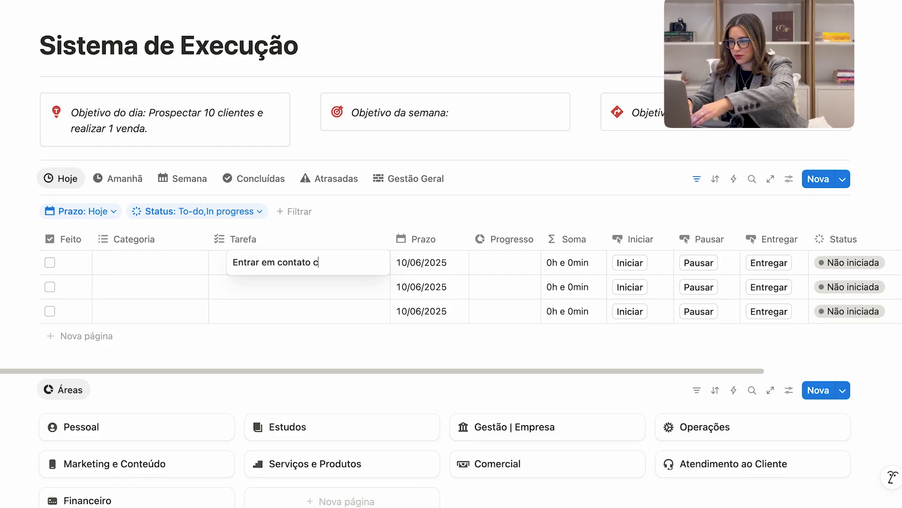
text(om todas as )
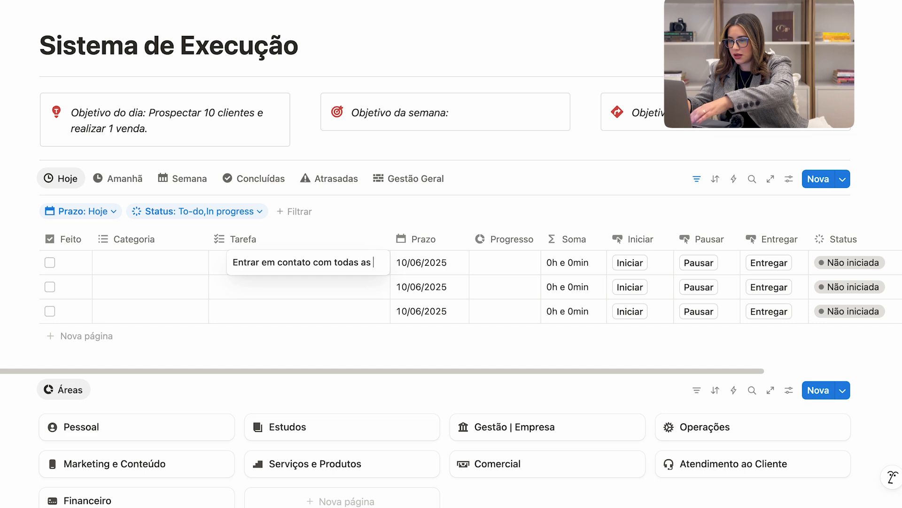
text(pessoas que apl)
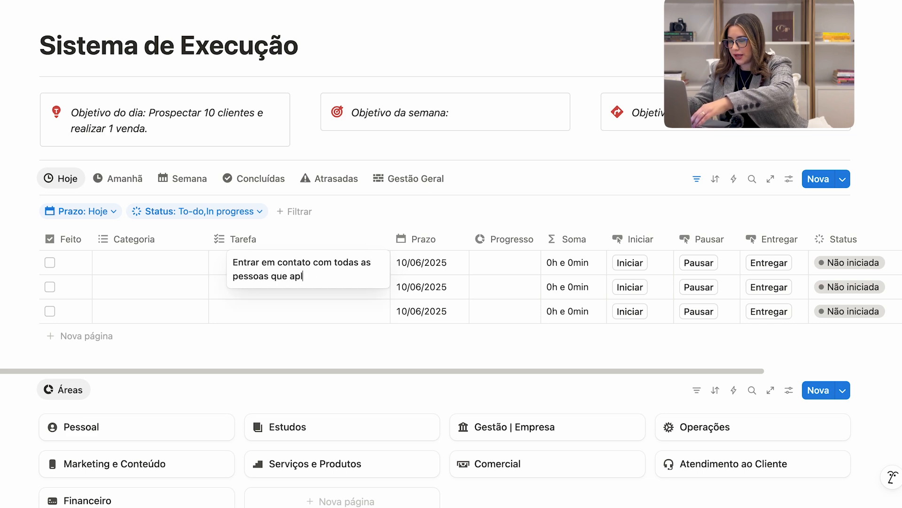
text(icaram no meu formulário)
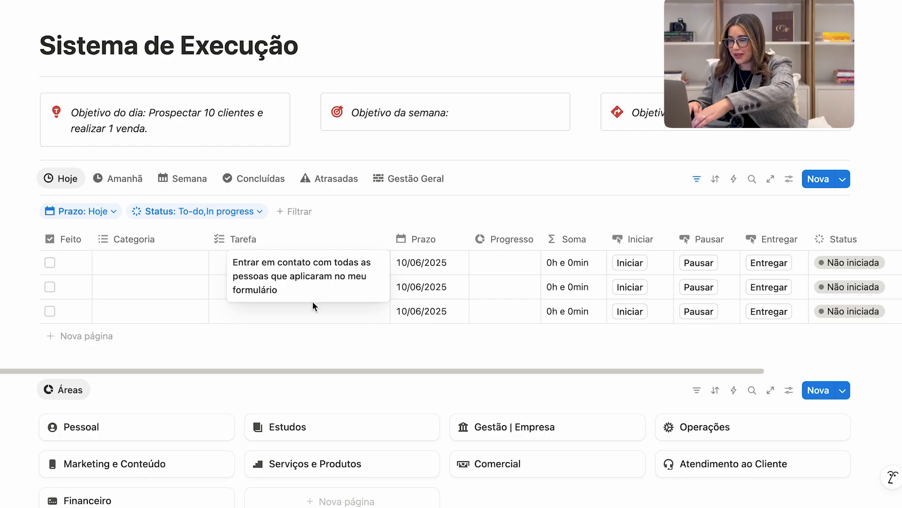
key(Return)
Name the second task in the Hoje view "Entrar em contato com os novos seguidores do Instagram".
click(274, 285)
text(E)
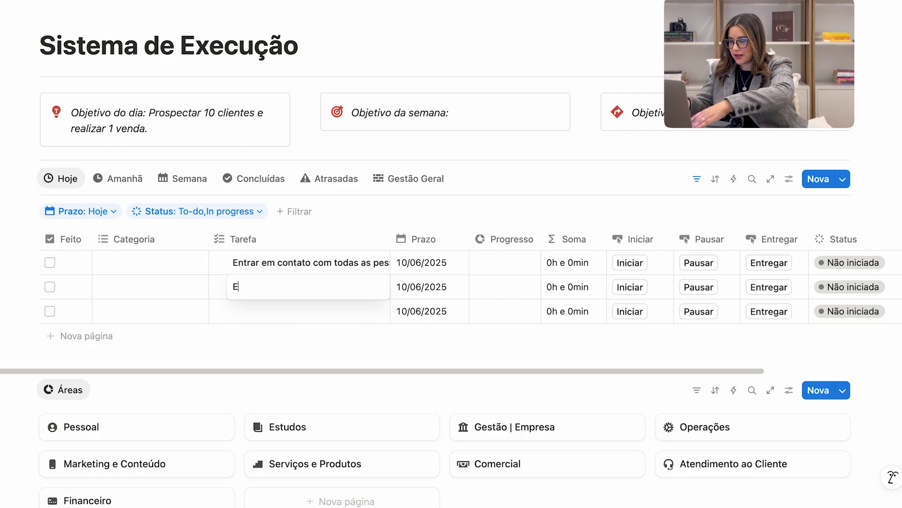
text(ntrar em contato)
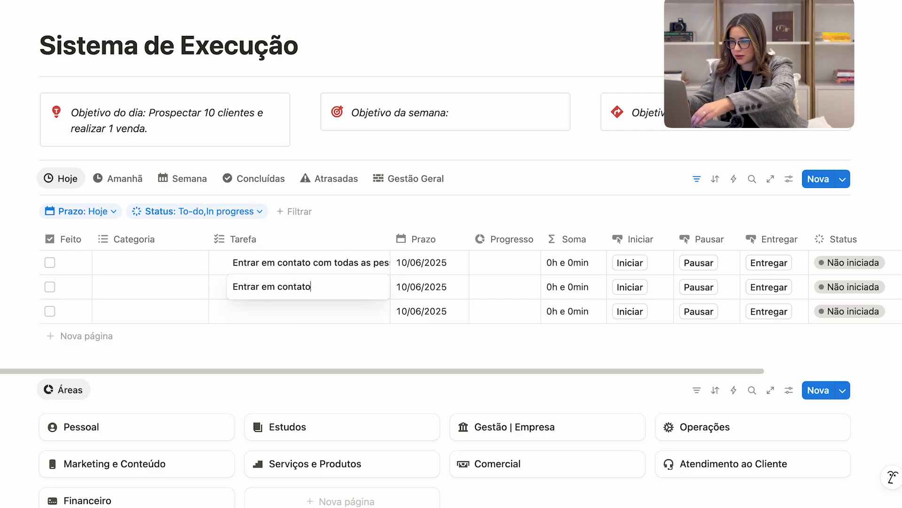
text( com os no)
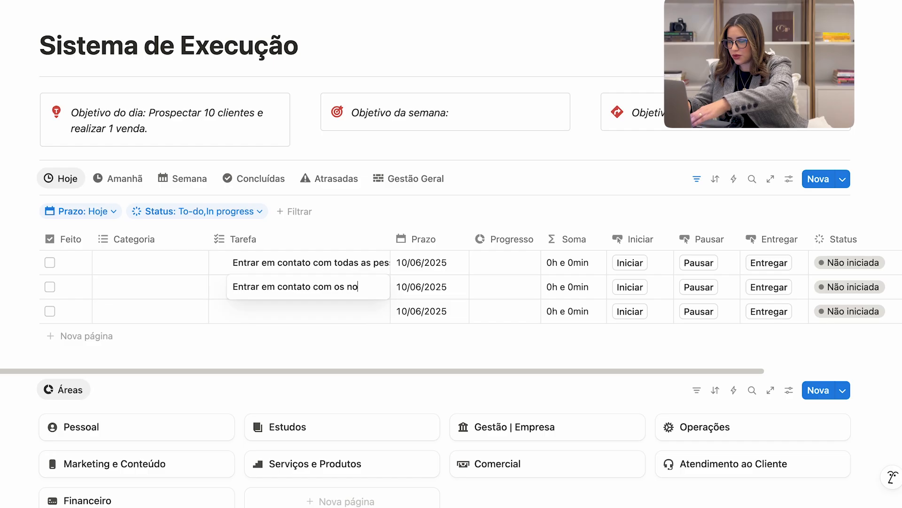
text(vos seguidores d)
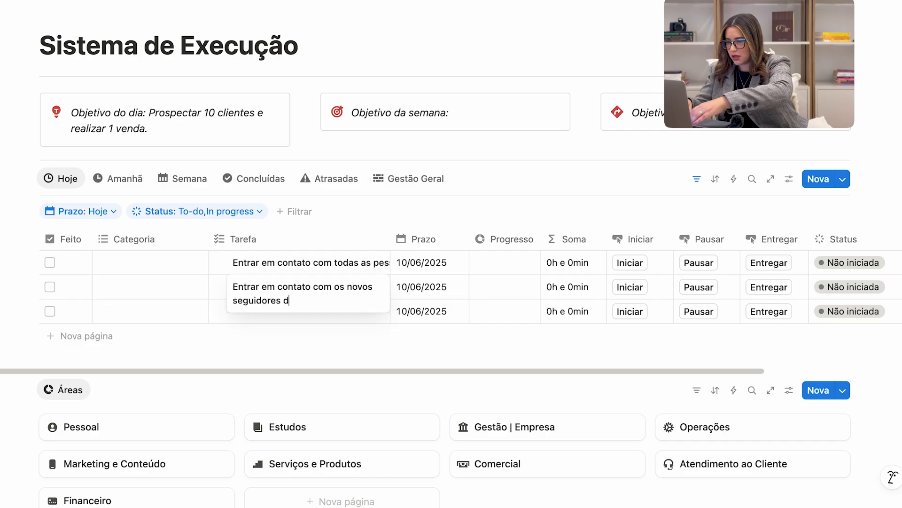
text(o Instagram)
key(Return)
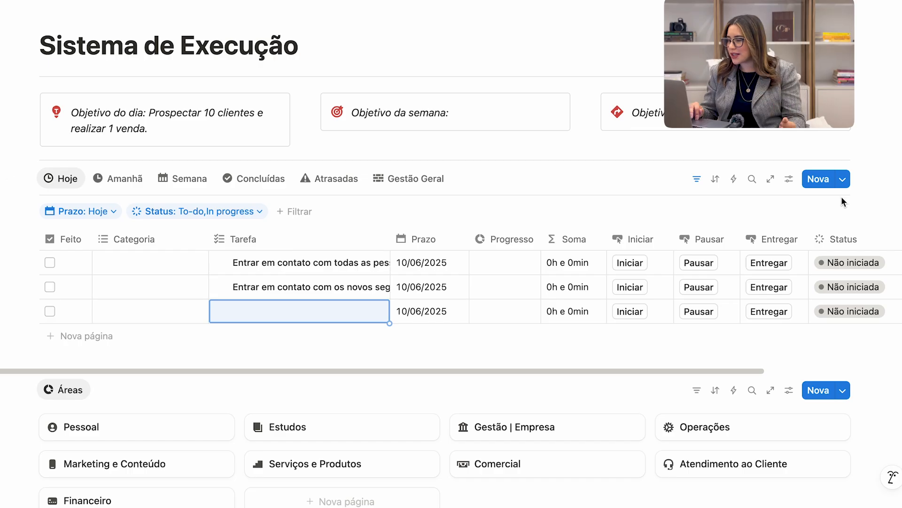
Turn on line wrapping for all columns in the layout of the Hoje view.
click(790, 182)
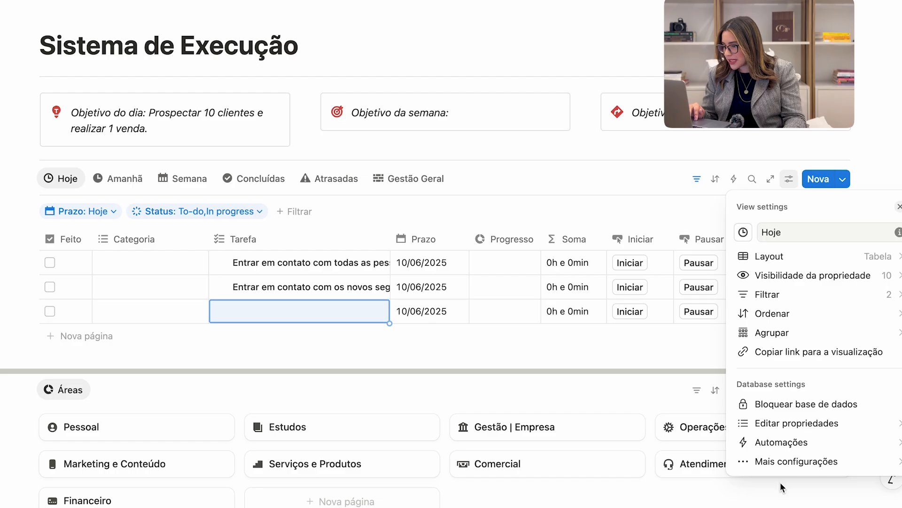
click(798, 255)
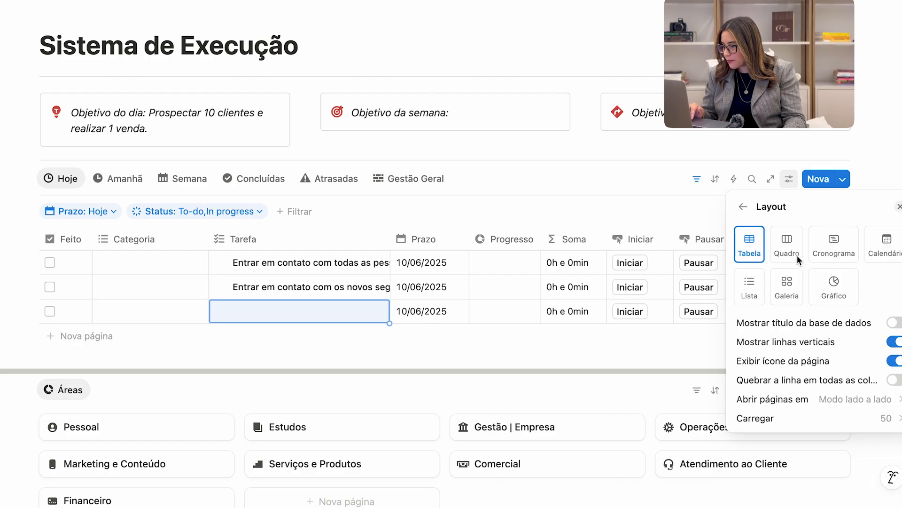
click(809, 380)
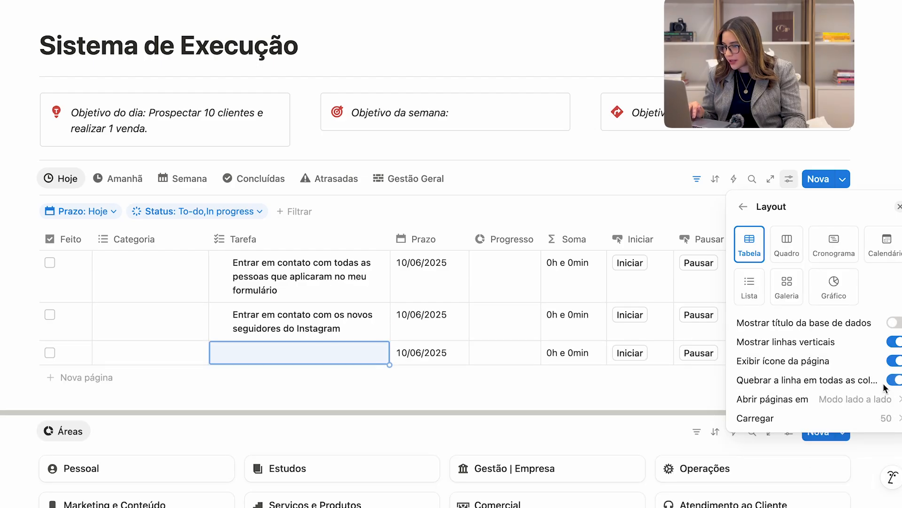
click(369, 196)
Name the third task in the Hoje view "Entrar em contato com os clientes para apresentar o novo produto".
click(292, 352)
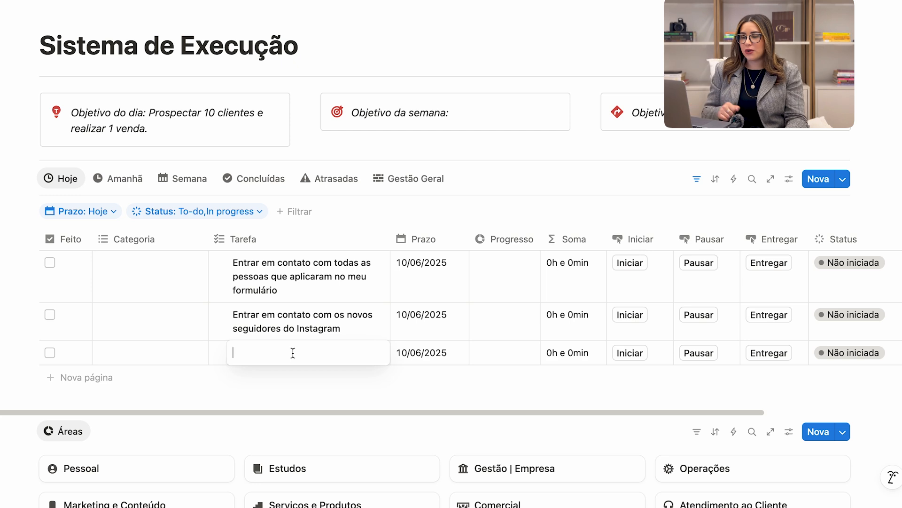
text(Entrar em contato com os client)
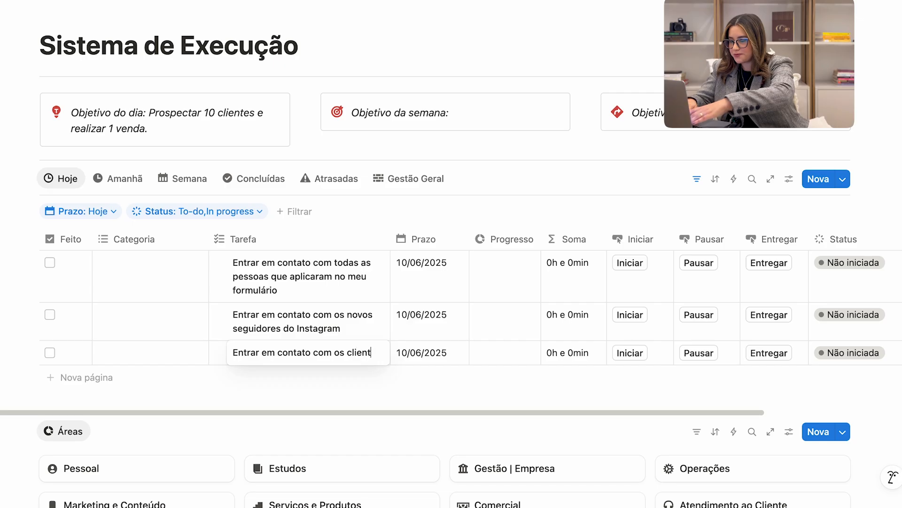
text(es para)
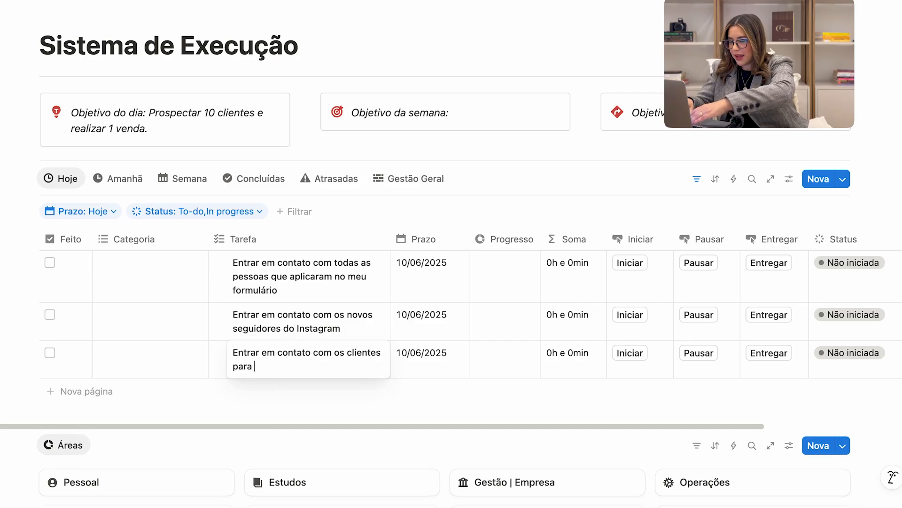
text( apresentar o novo produto)
key(Escape)
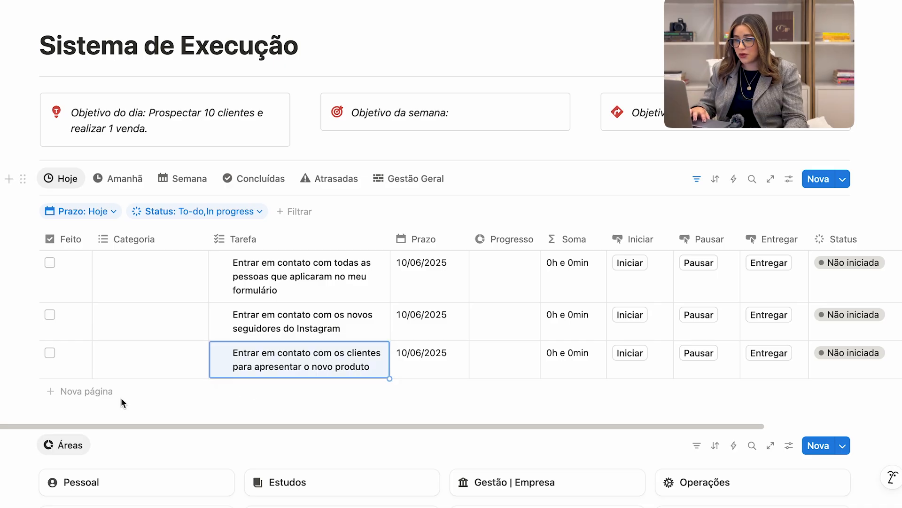
Add a fourth task to the Hoje view named "Gravar o vídeo do Youtube da semana".
click(94, 399)
text(Gravar o vídeo do Youtube da S)
key(BackSpace)
text(semana)
key(Escape)
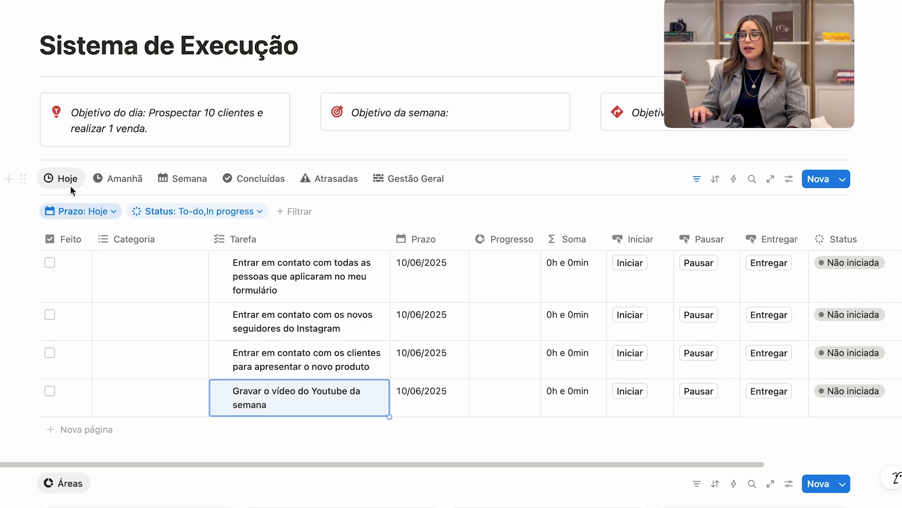
Compare the day's objective with the tasks listed in the Hoje view.
drag(154, 131, 145, 113)
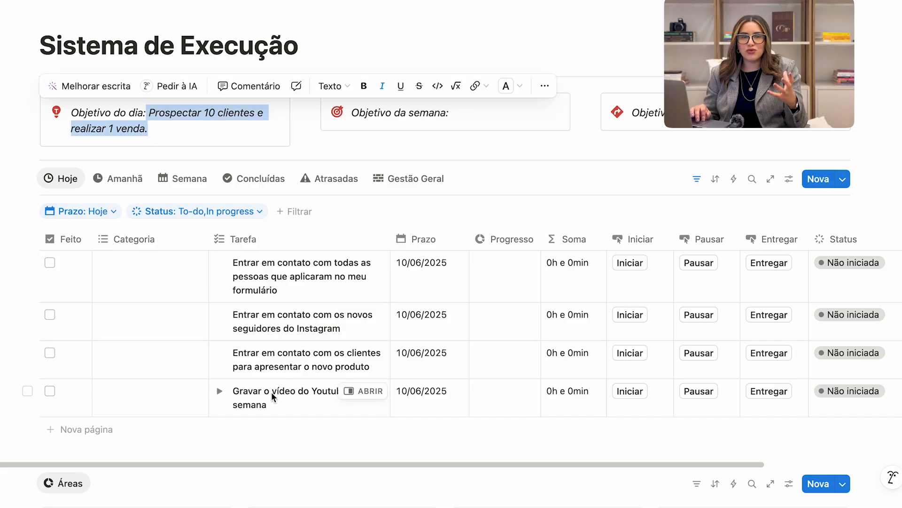
drag(183, 268, 276, 376)
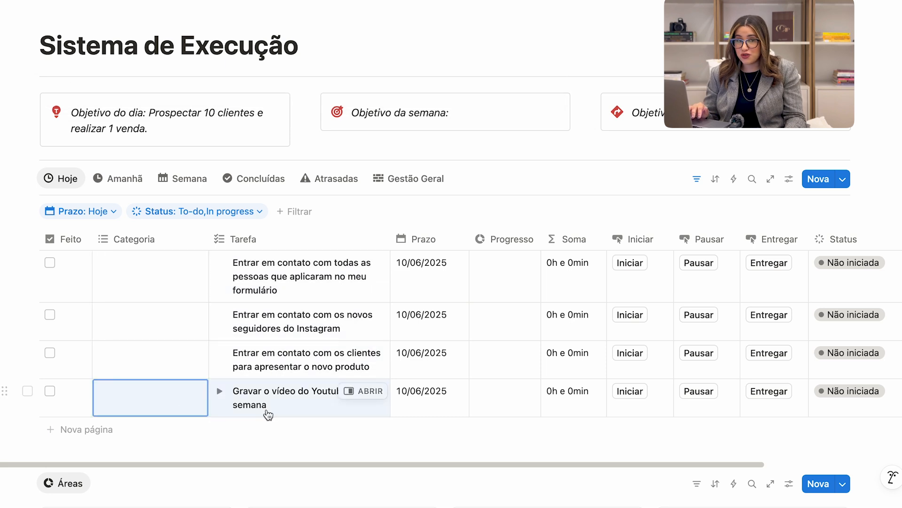
click(171, 117)
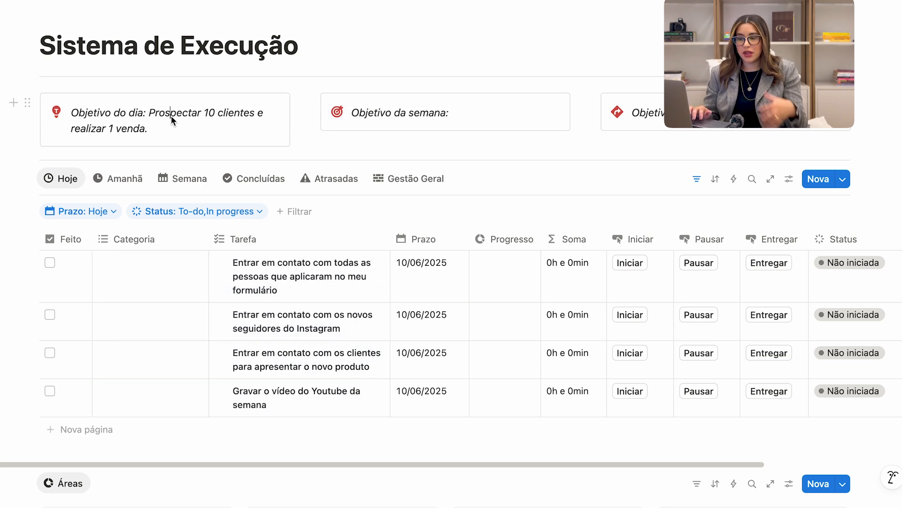
Set the Categoria of the three "Entrar em contato" tasks to Comercial.
click(141, 268)
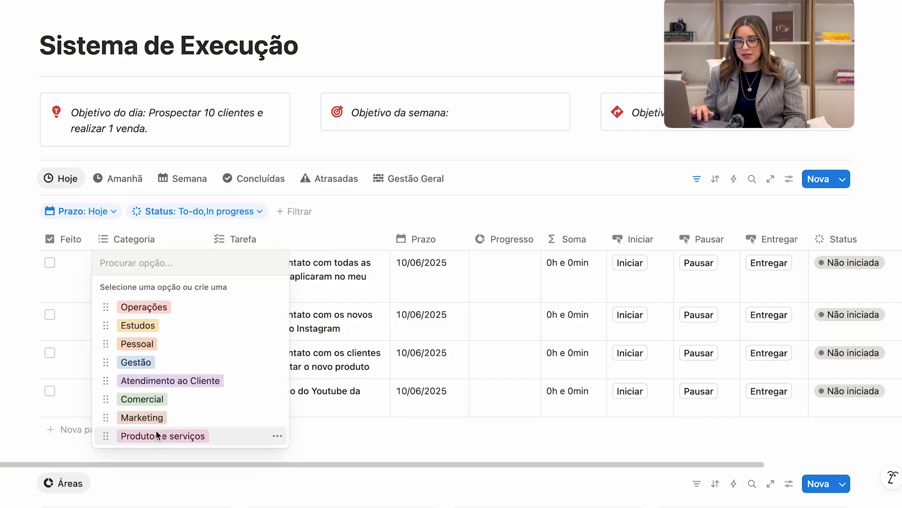
click(171, 400)
click(335, 261)
click(142, 317)
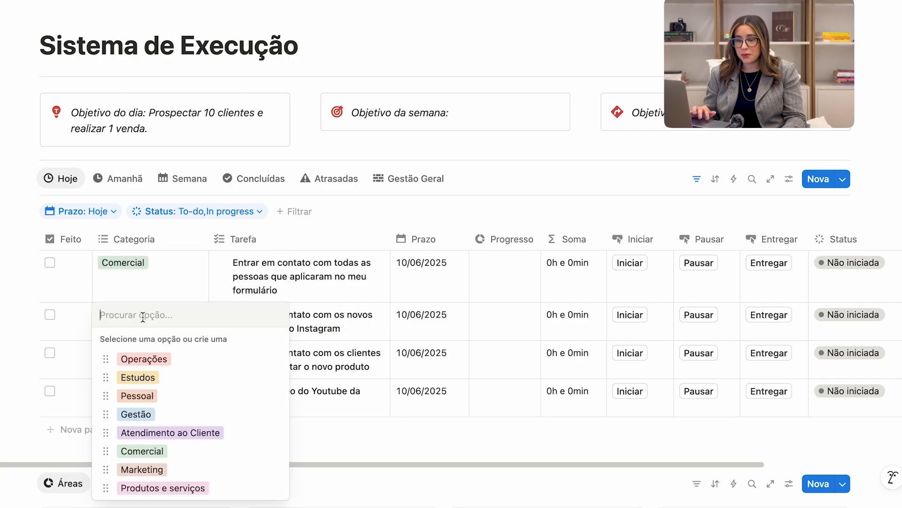
click(142, 451)
key(Escape)
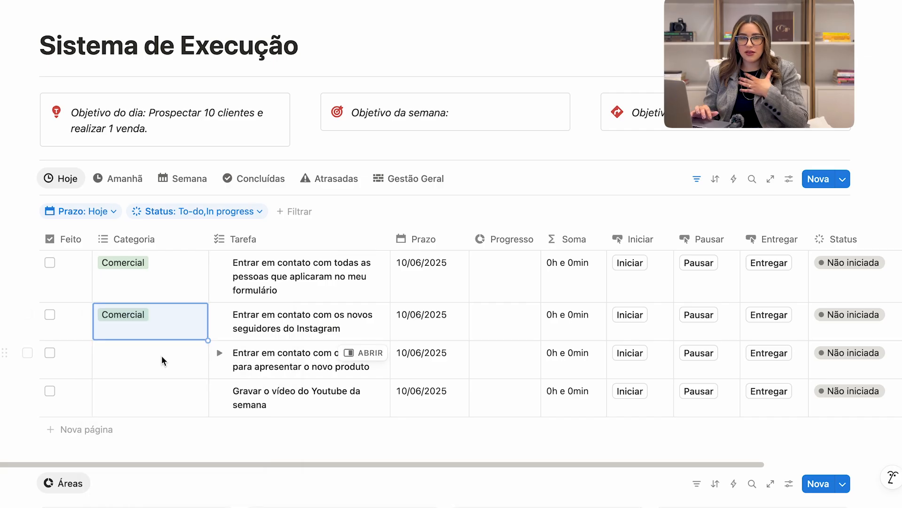
click(133, 362)
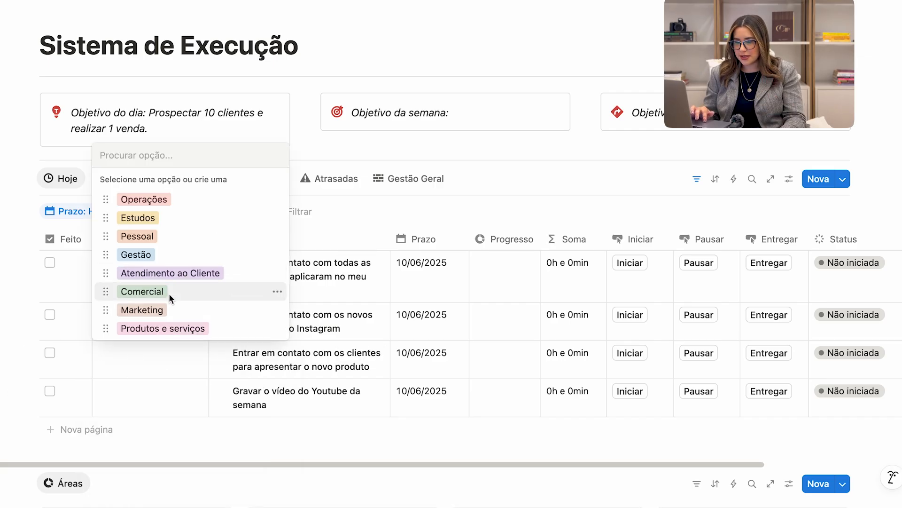
click(169, 292)
key(Escape)
Set the Categoria of the YouTube video task to Marketing.
click(165, 405)
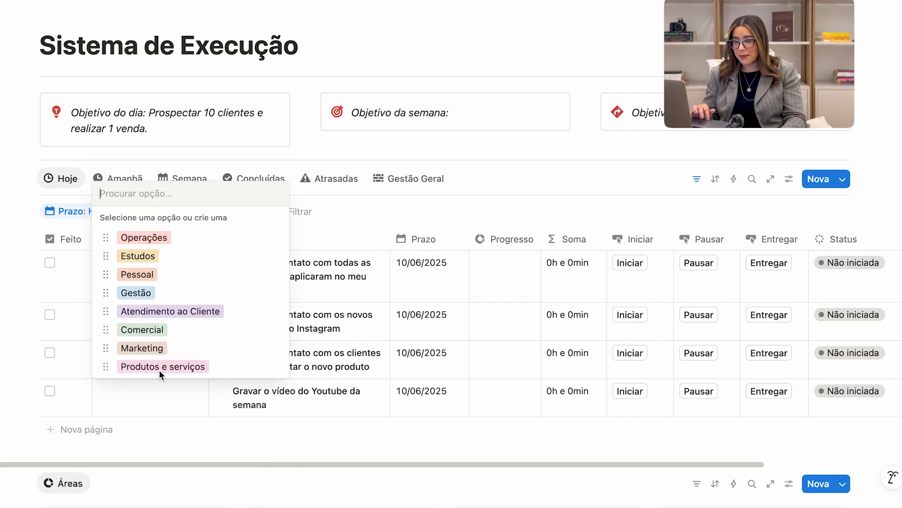
click(165, 348)
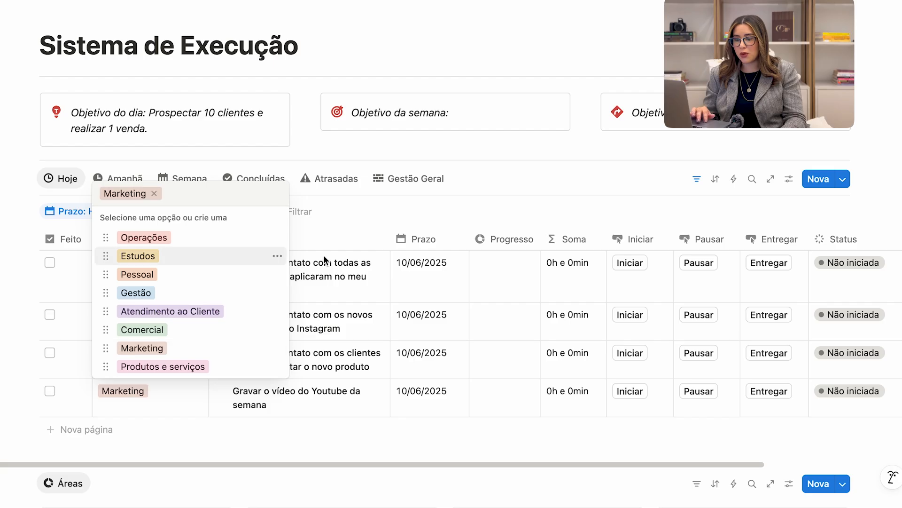
key(Escape)
Review the Comercial tasks and the Marketing task together with their remaining columns in the Hoje view.
drag(146, 267, 366, 366)
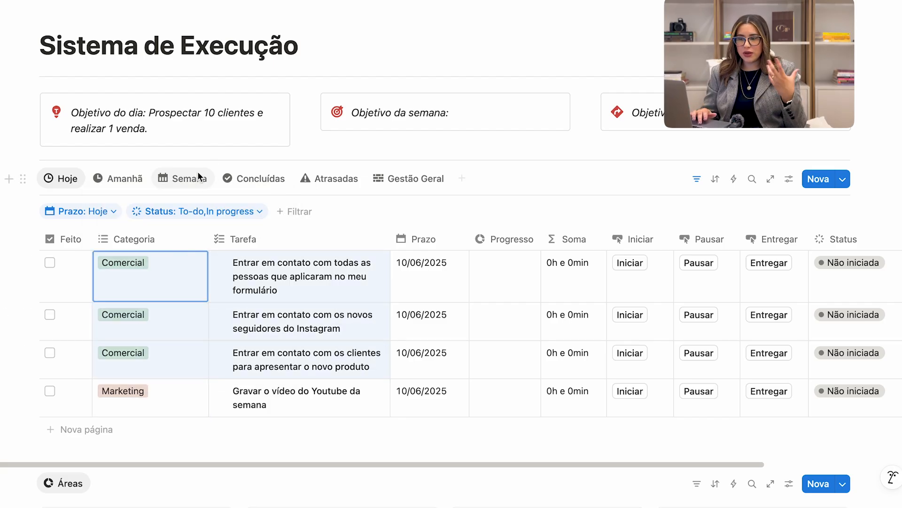
drag(175, 397, 339, 397)
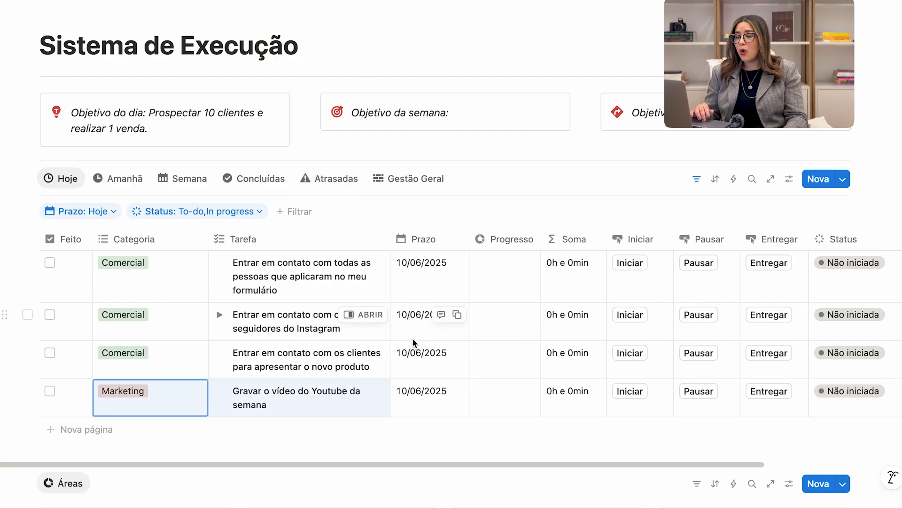
scroll(413, 337, right, 2)
scroll(413, 338, left, 2)
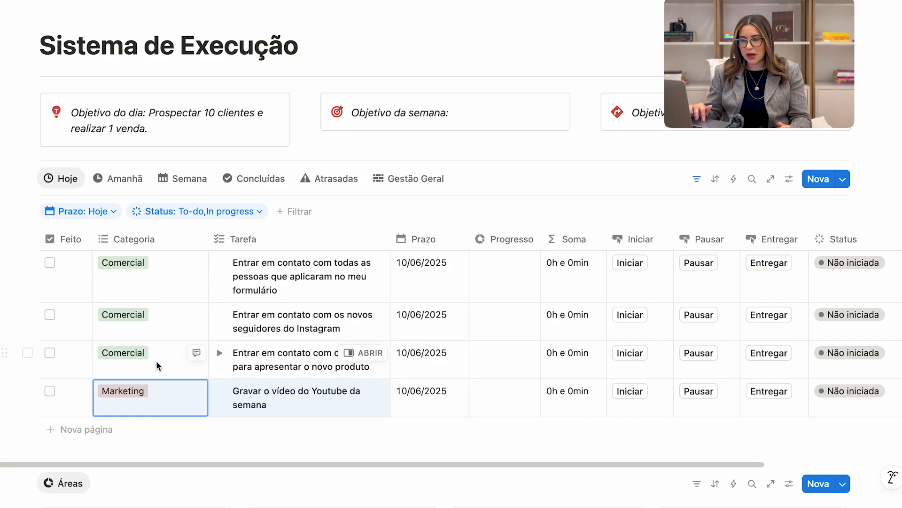
Start the task of contacting everyone who applied through the form.
click(233, 133)
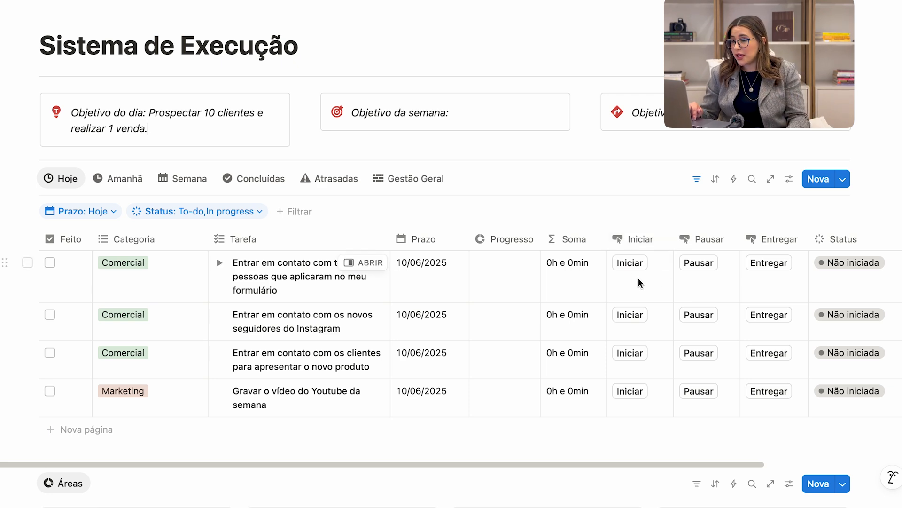
click(632, 264)
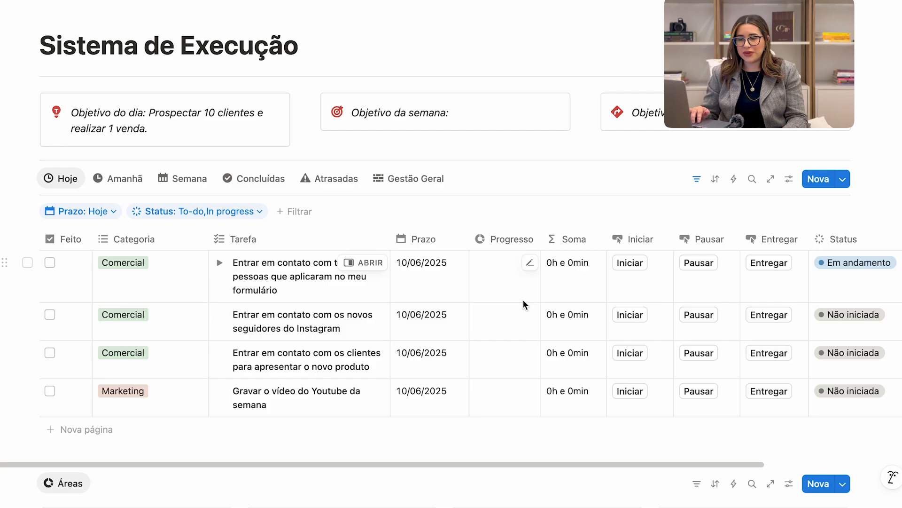
Create a new task inside the Gestão | Empresa area and open it as a full page.
scroll(523, 299, down, 5)
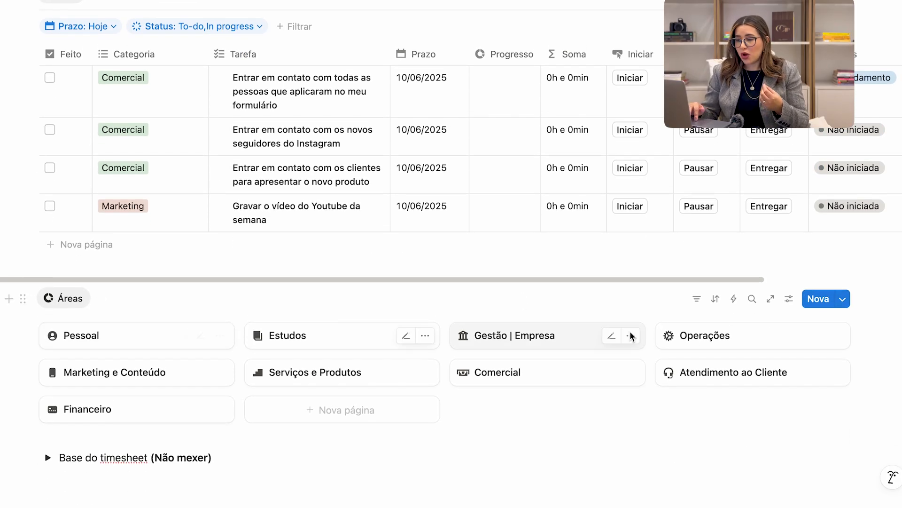
click(498, 339)
scroll(350, 297, down, 3)
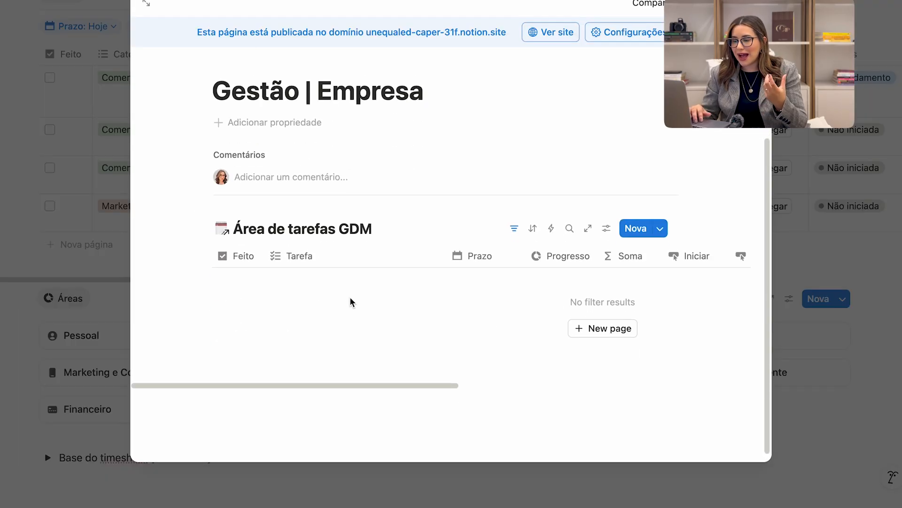
click(592, 320)
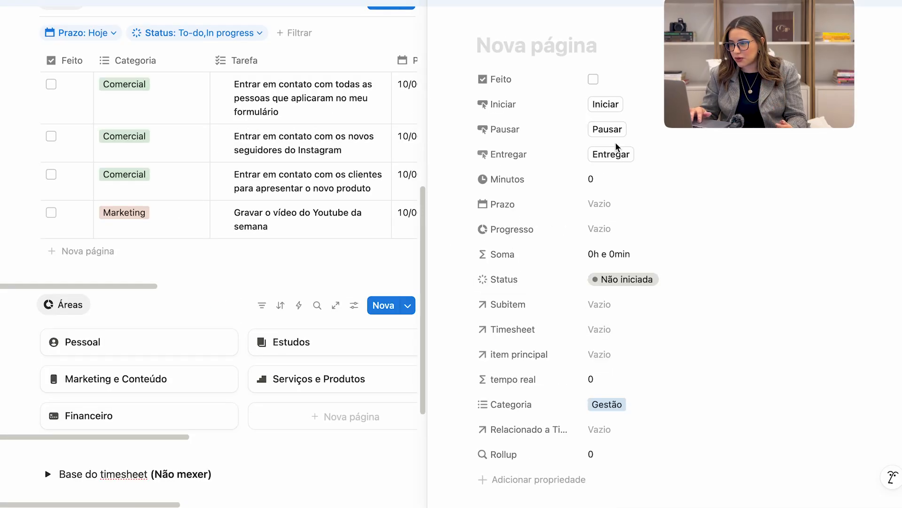
click(460, 3)
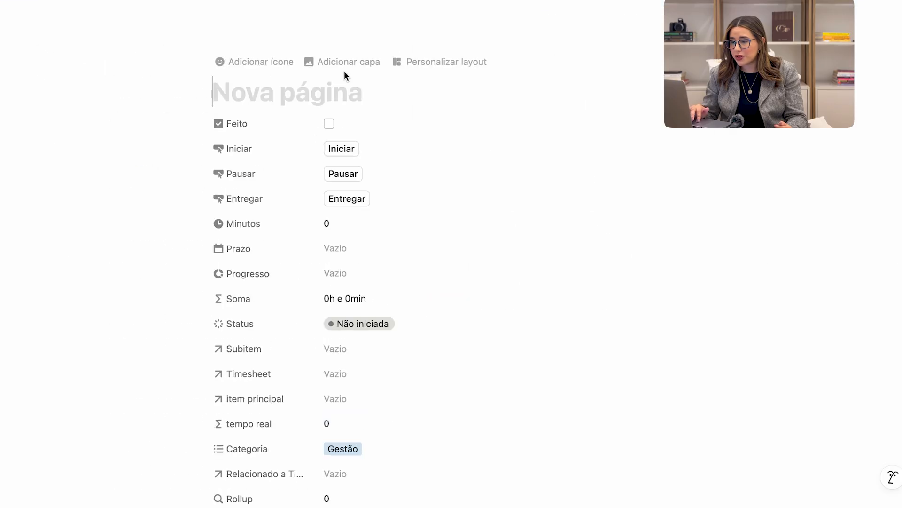
Title the new Gestão task "Criar um processo para assistente realizar as vendas do infoproduto" and close its page.
text(Criar um processo)
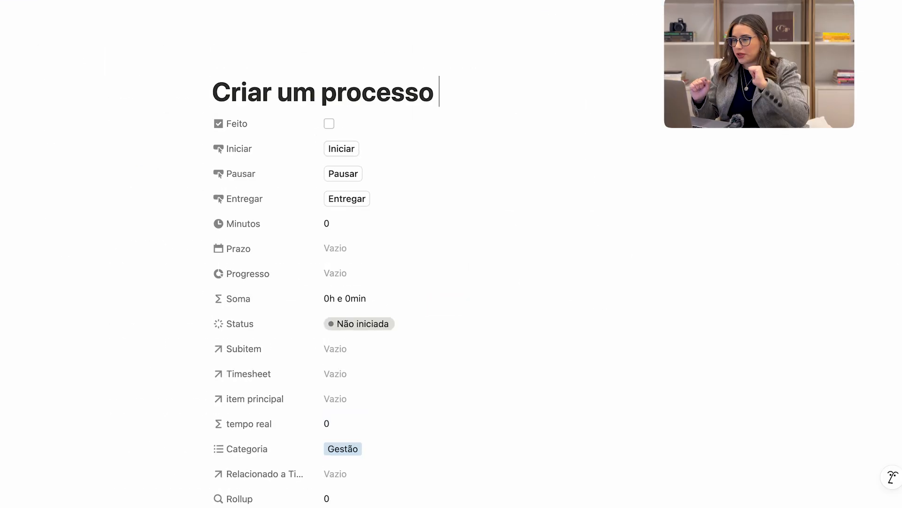
text( para assis)
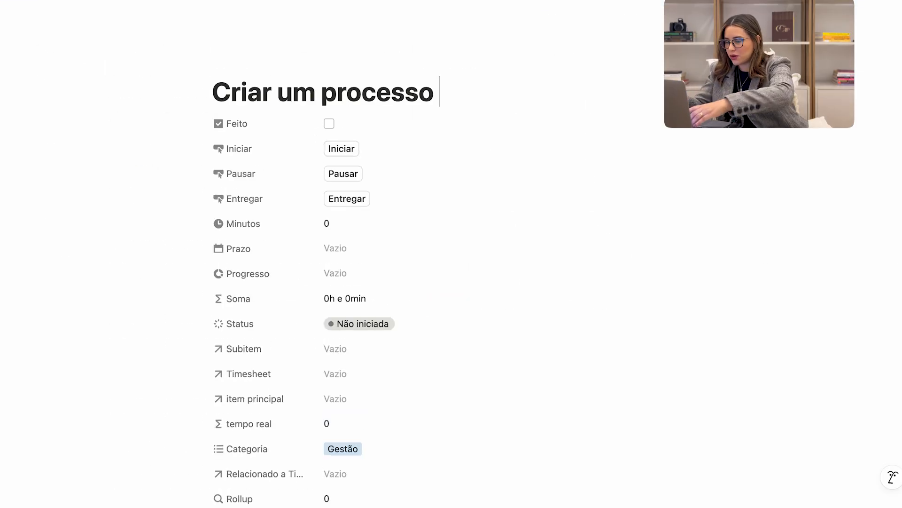
text(t)
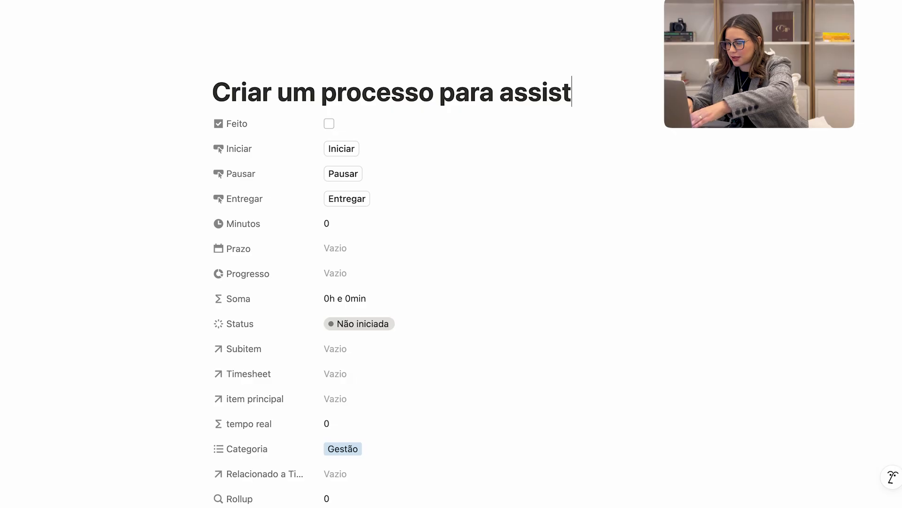
text(ente rea)
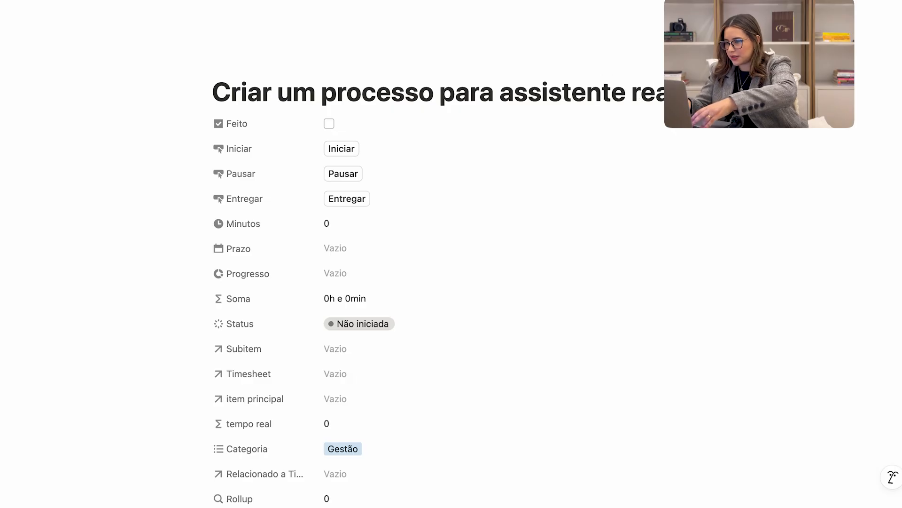
text(lizar as vendas do infor)
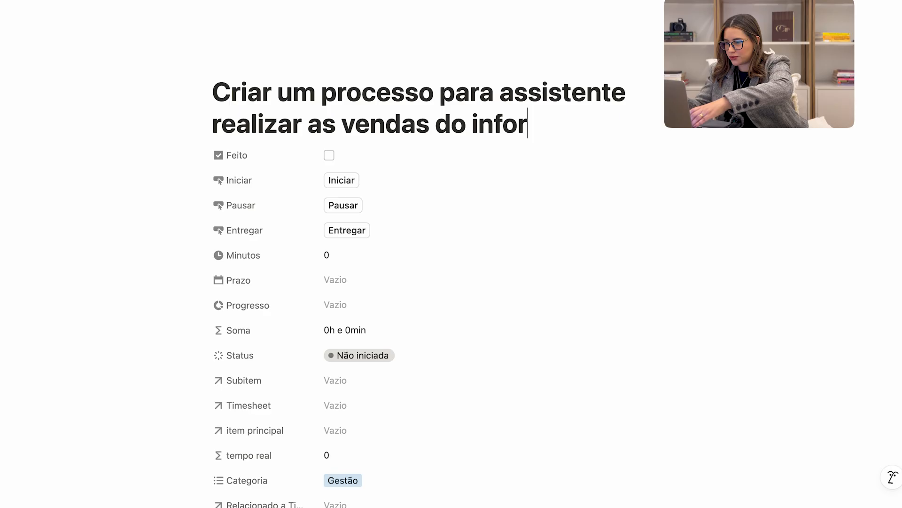
key(BackSpace)
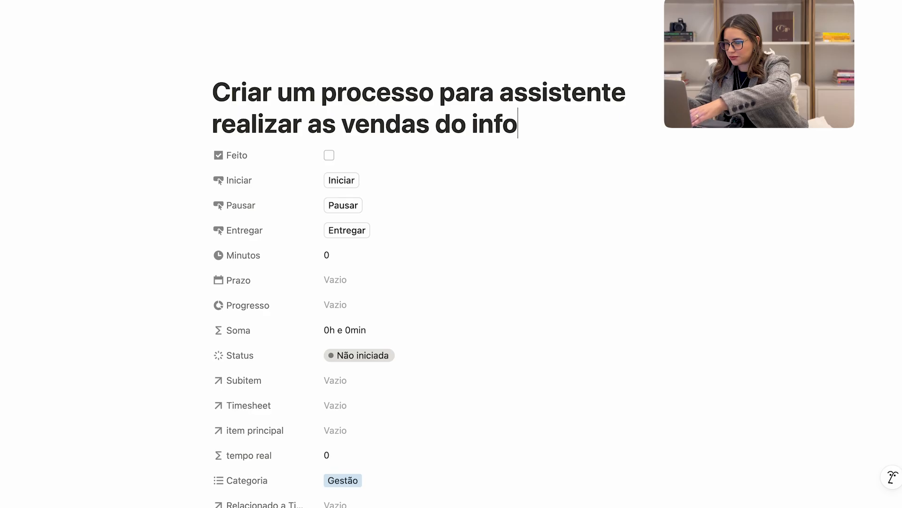
text(produto)
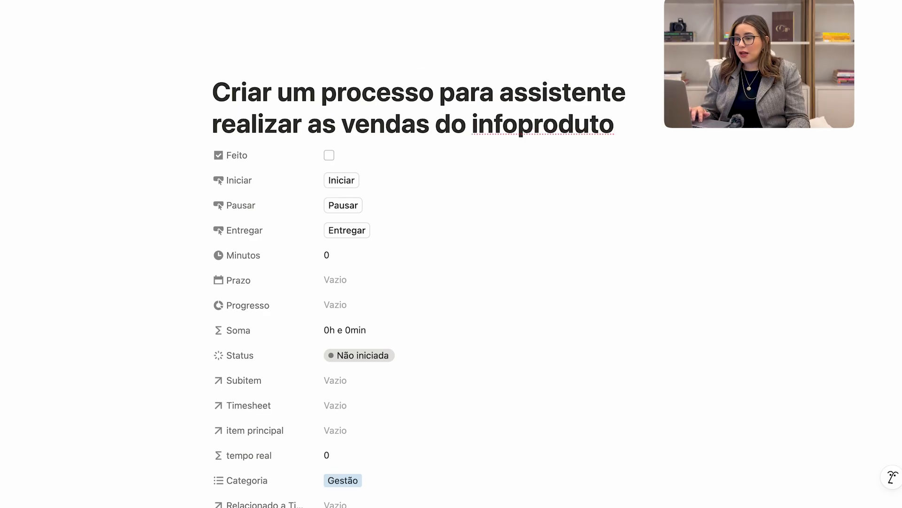
key(Escape)
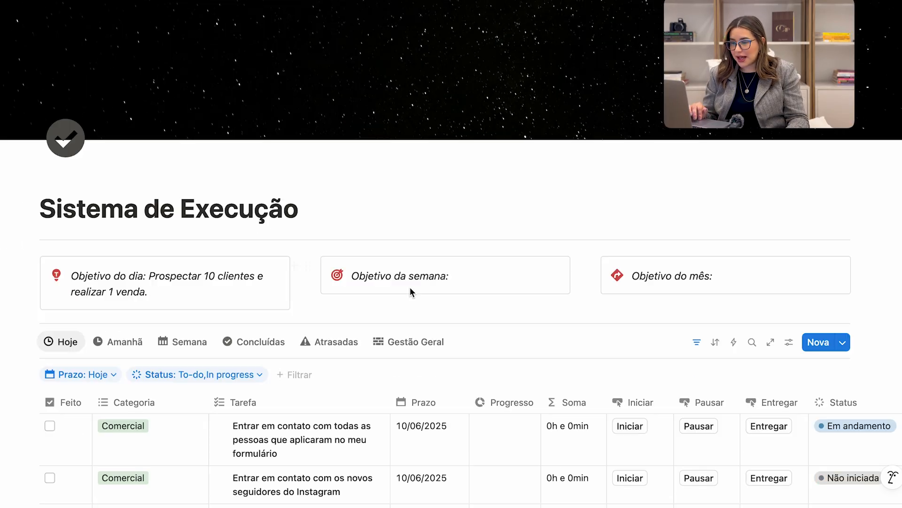
In the Gestão | Empresa area, set the Prazo of the infoproduto sales process task to 12/06/2025 and close the area.
scroll(410, 287, down, 9)
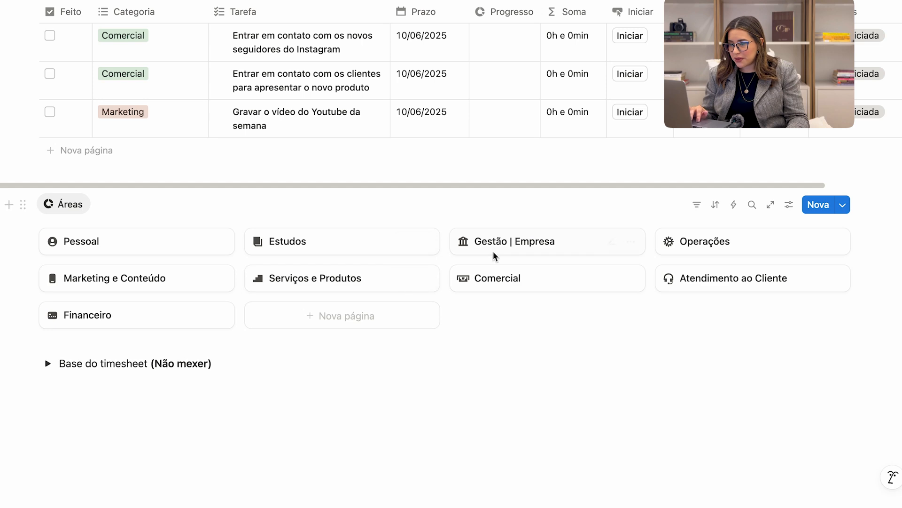
click(495, 257)
scroll(466, 322, down, 2)
scroll(574, 327, right, 6)
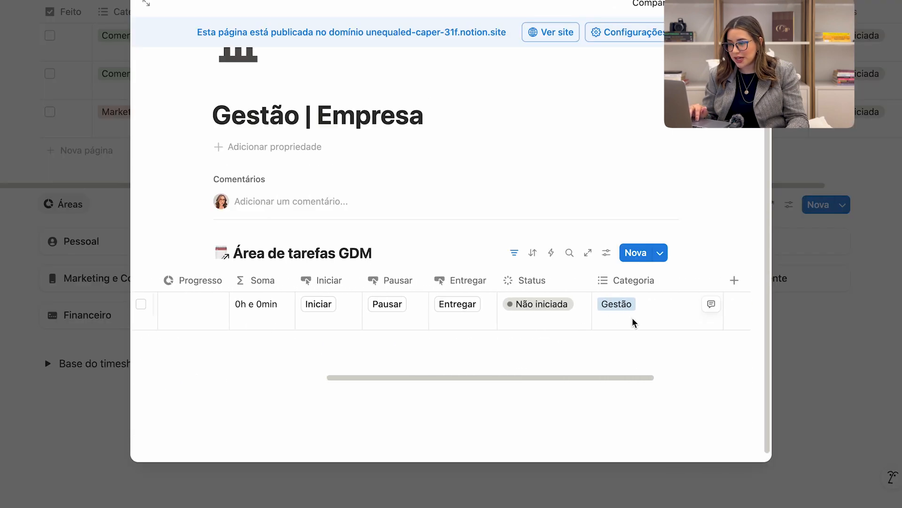
scroll(510, 316, left, 8)
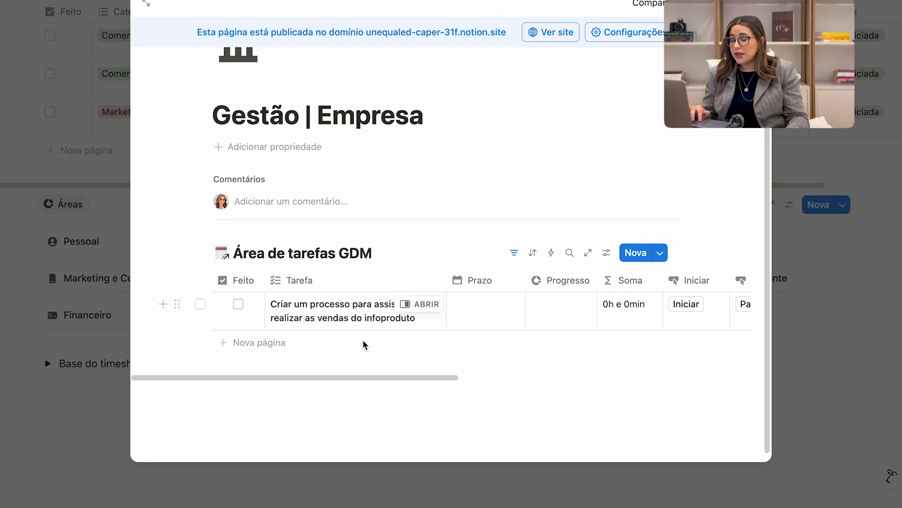
click(499, 313)
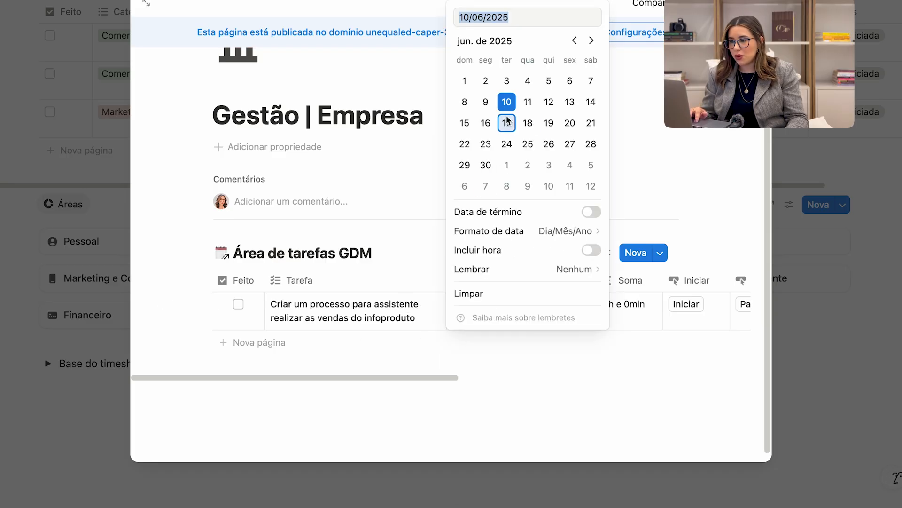
click(549, 102)
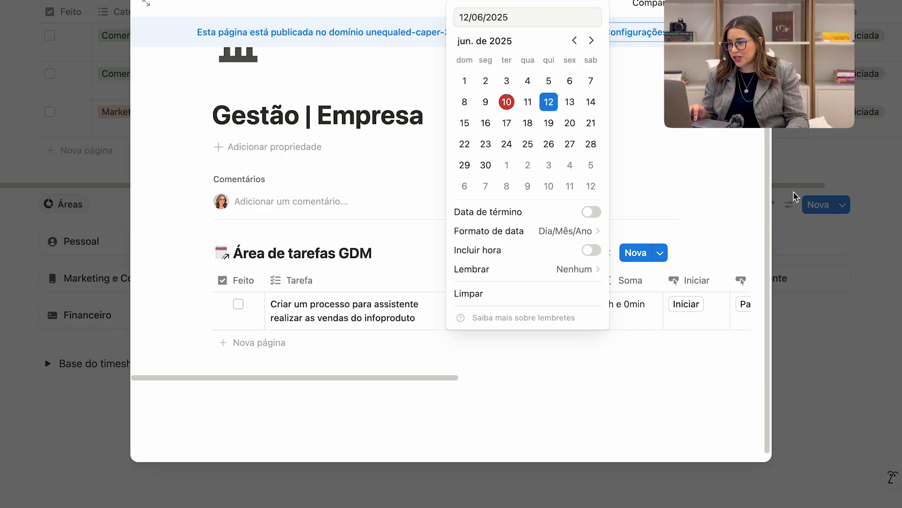
click(794, 196)
click(784, 141)
Show the Semana view of the task table to check the tasks due this week.
scroll(478, 229, up, 3)
scroll(478, 229, up, 2)
click(167, 52)
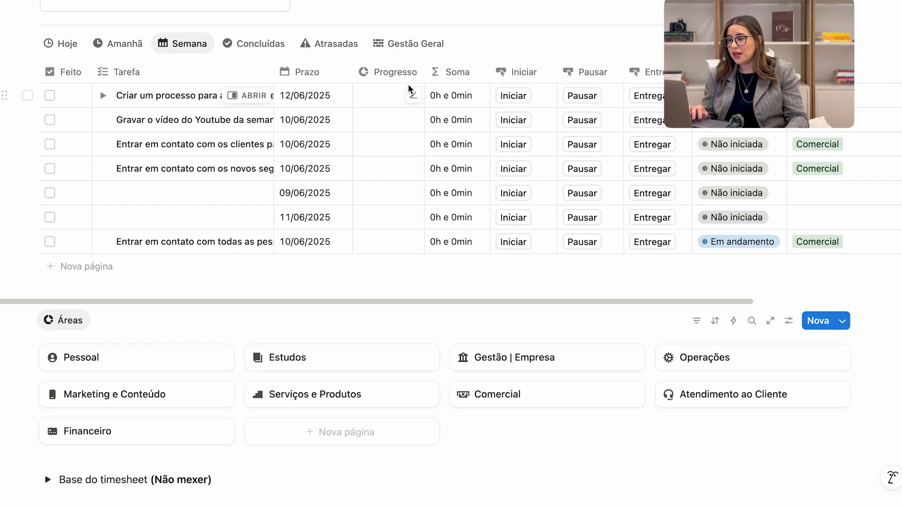
From the Hoje view, deliver the task of contacting everyone who applied through the form.
click(64, 47)
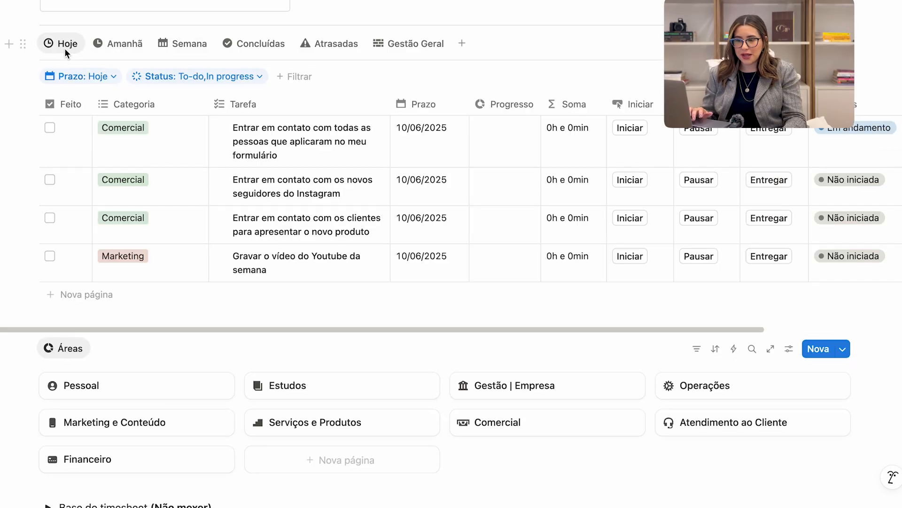
scroll(199, 216, down, 2)
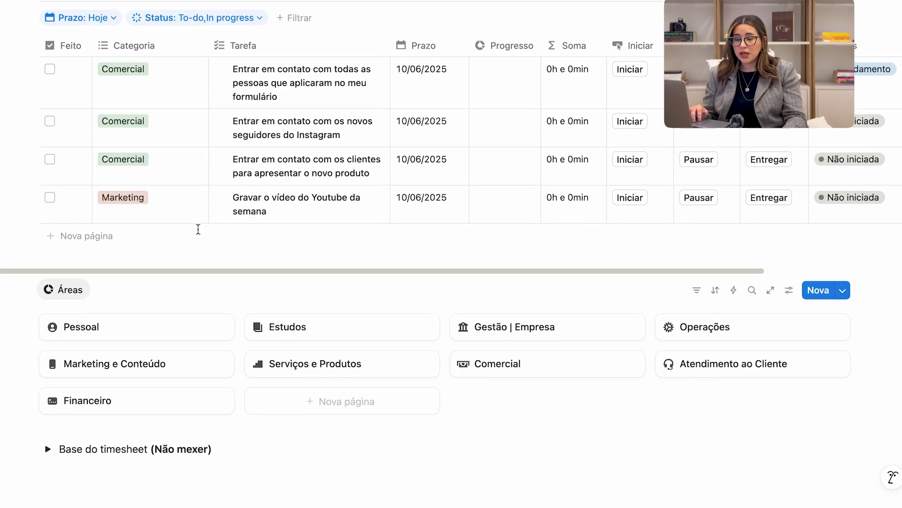
scroll(442, 356, up, 5)
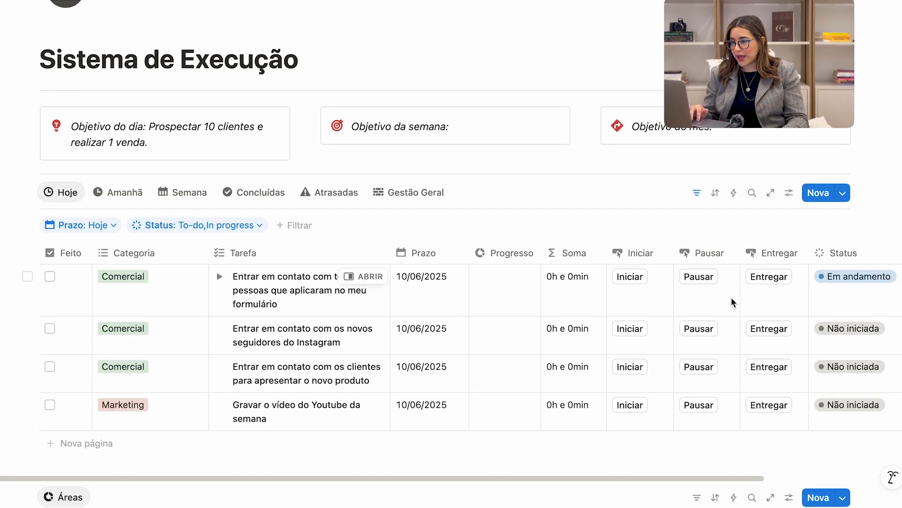
click(766, 284)
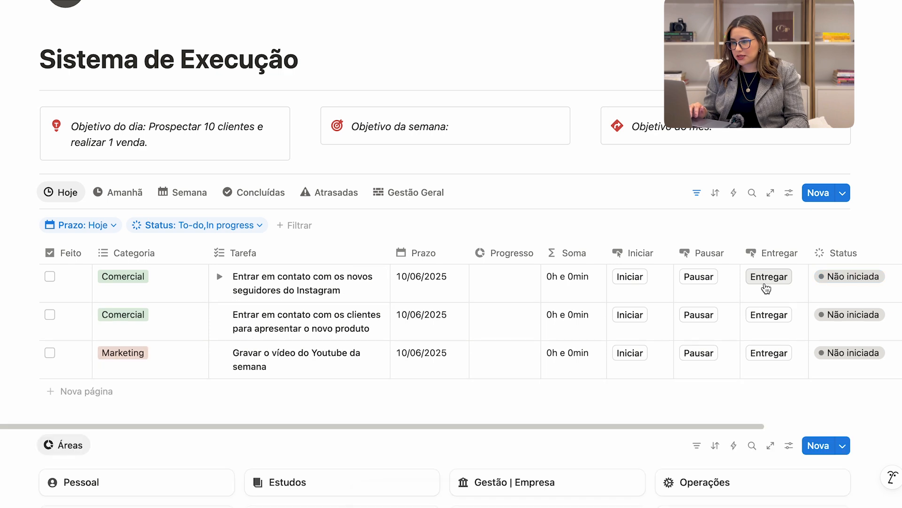
Review the completed tasks in Concluídas and the overdue ones in Atrasadas, returning to the Hoje view.
click(244, 193)
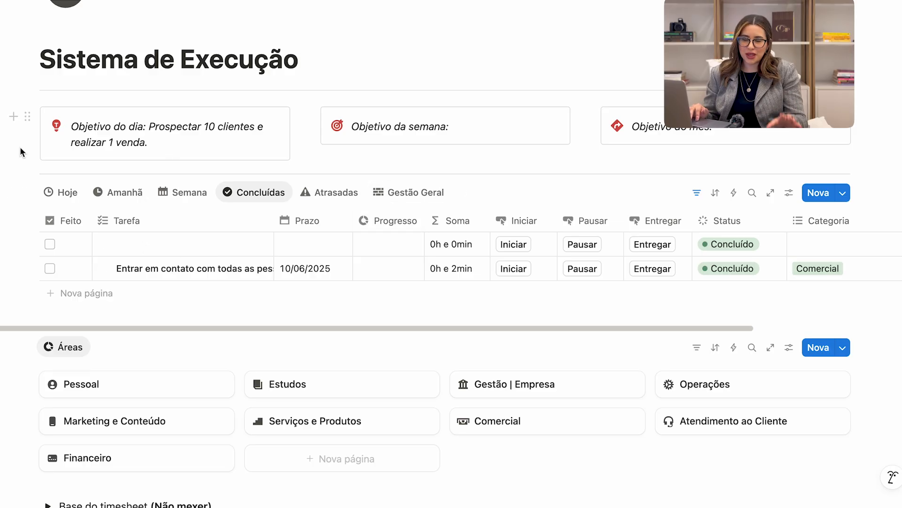
click(62, 194)
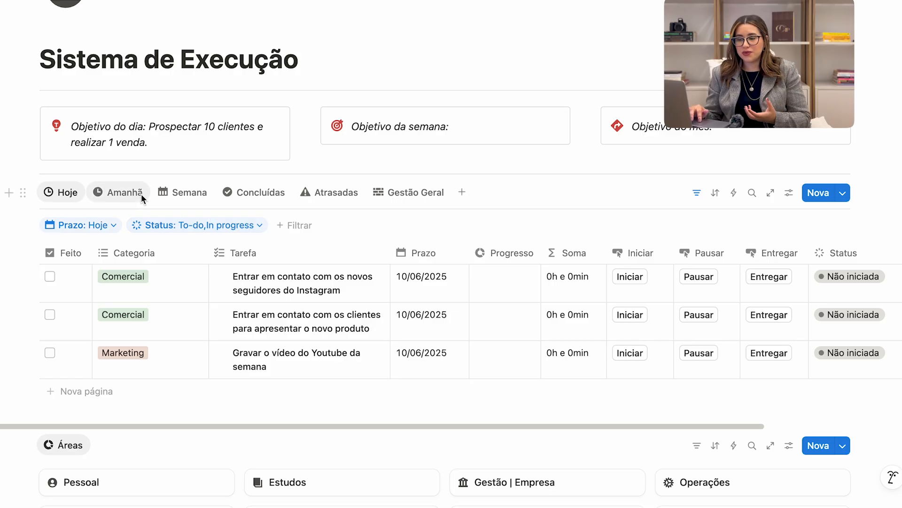
click(306, 199)
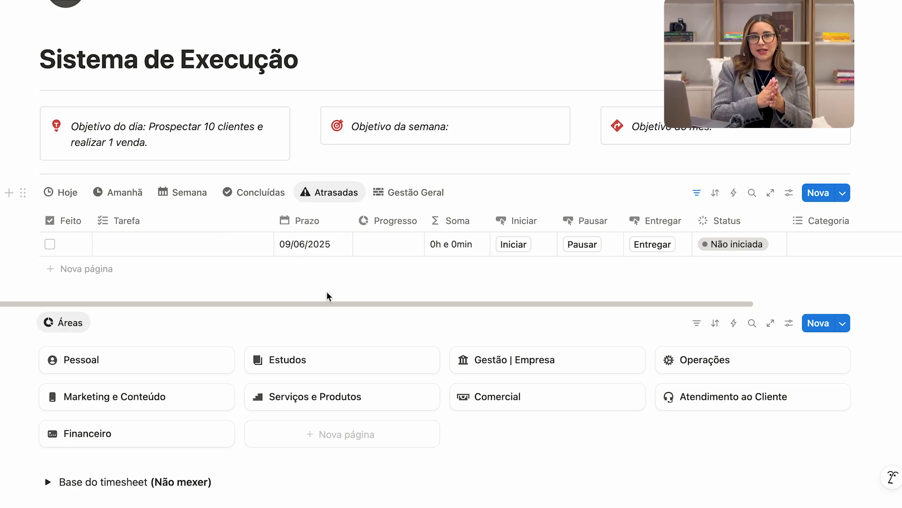
click(58, 195)
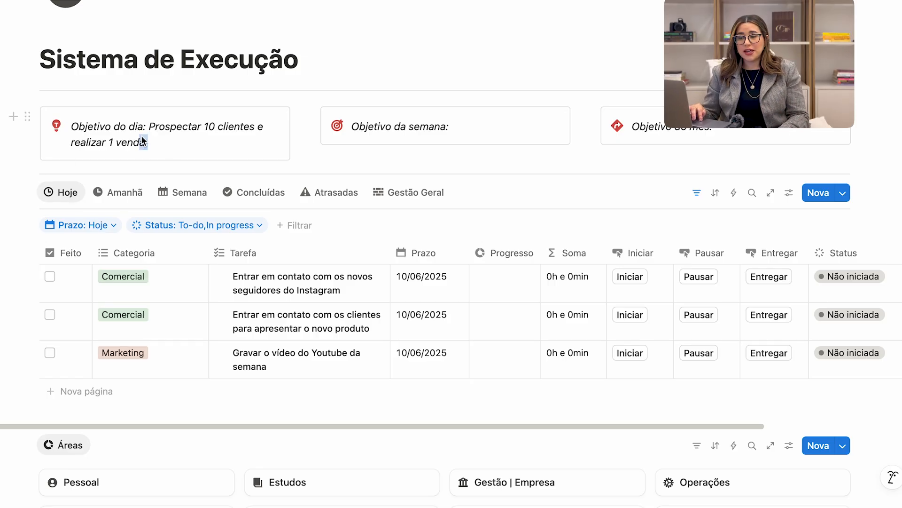
Highlight the text of the Objetivo do dia and place the cursor in the Objetivo da semana block.
drag(150, 134, 151, 128)
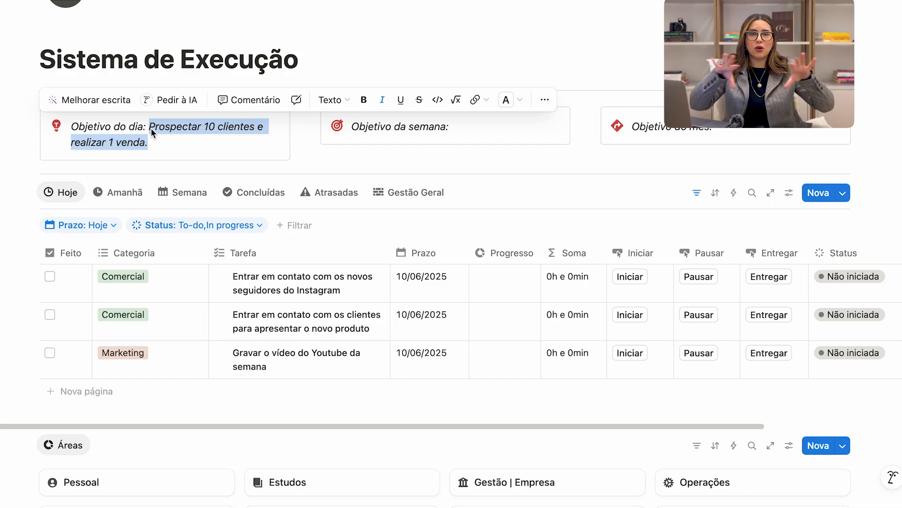
click(480, 127)
scroll(481, 127, up, 1)
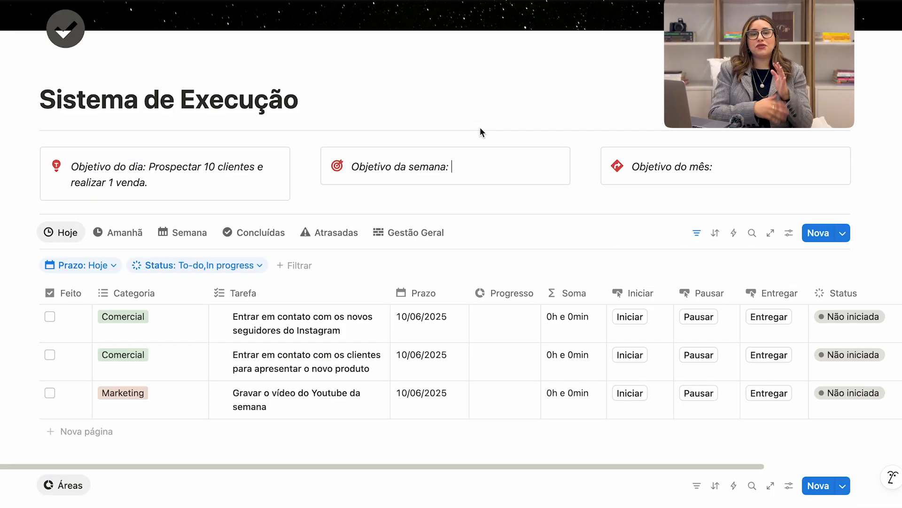